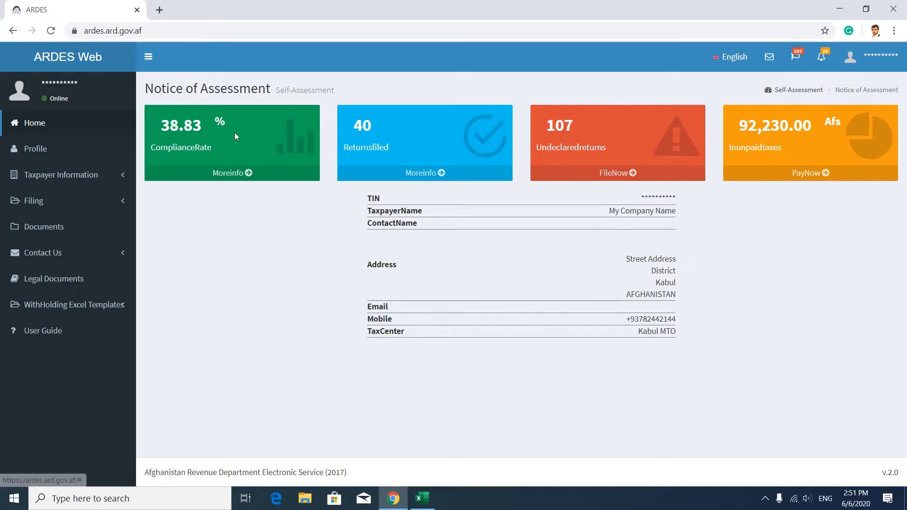
Open the list of due tax filings and look over the expected filing periods.
{"action": "left_click", "coordinate": [117, 207]}
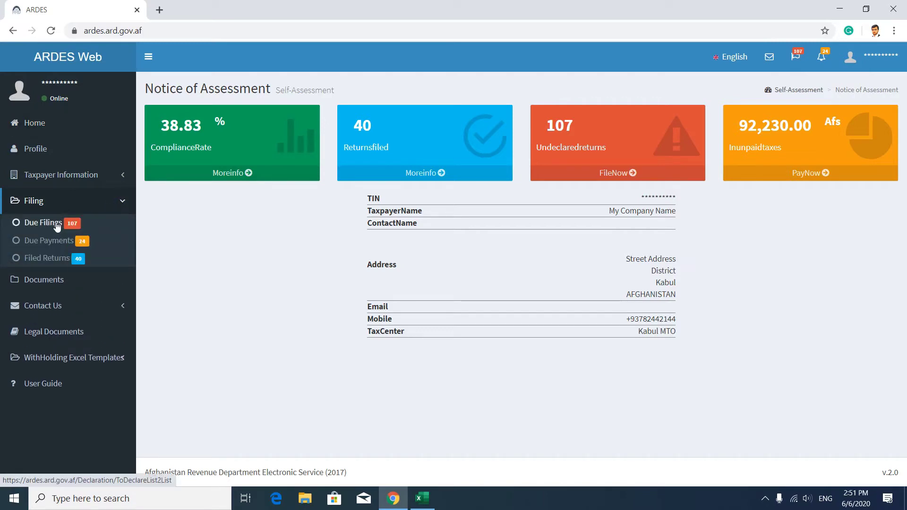
{"action": "left_click", "coordinate": [57, 227]}
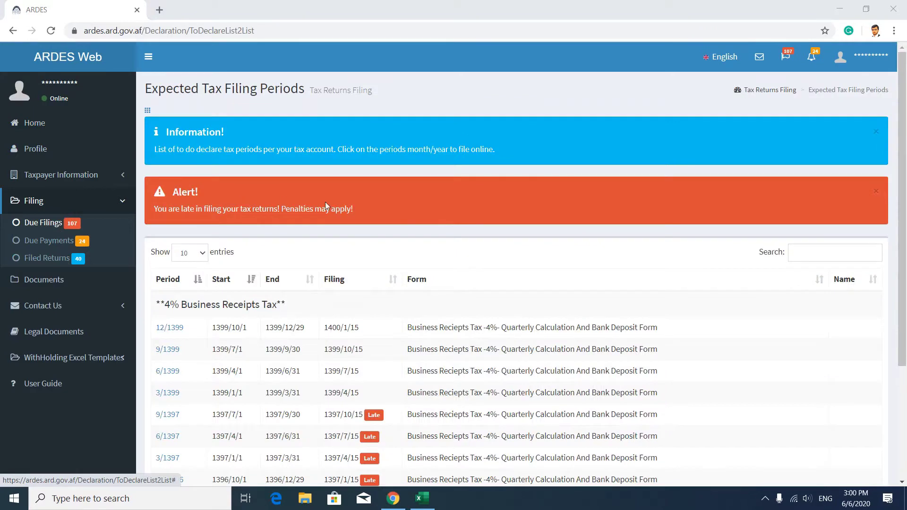
{"action": "scroll", "coordinate": [423, 254], "scroll_direction": "down", "scroll_amount": 3}
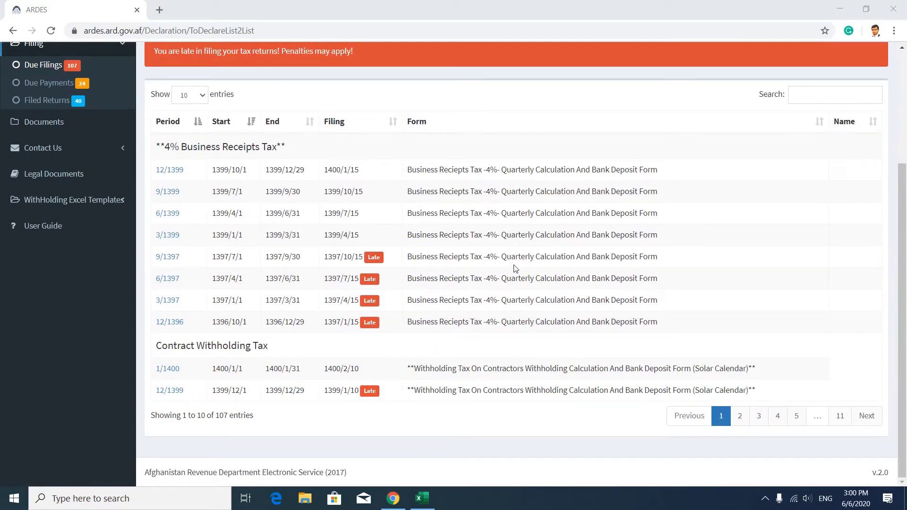
{"action": "scroll", "coordinate": [514, 268], "scroll_direction": "up", "scroll_amount": 4}
Filter the due filings by "Rent" and open the Rent Withholding Tax return for period 3/1399.
{"action": "left_click", "coordinate": [832, 254]}
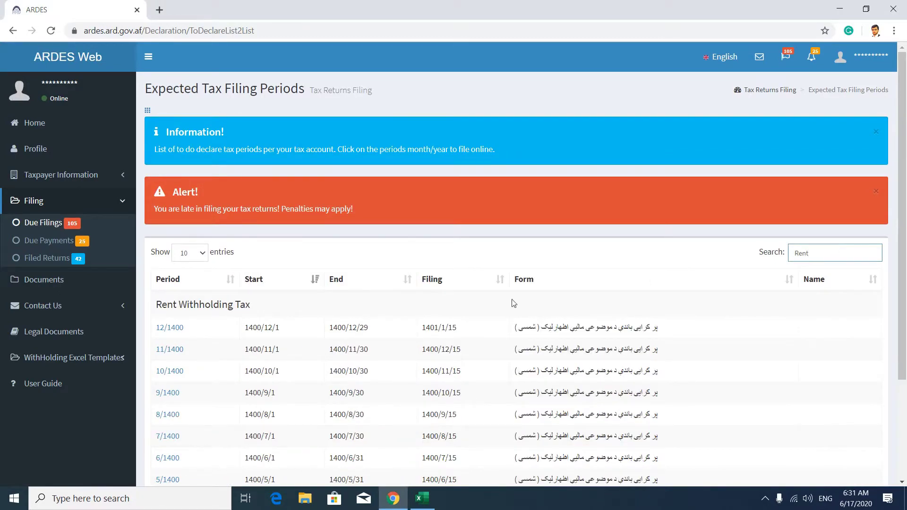
{"action": "scroll", "coordinate": [487, 363], "scroll_direction": "down", "scroll_amount": 3}
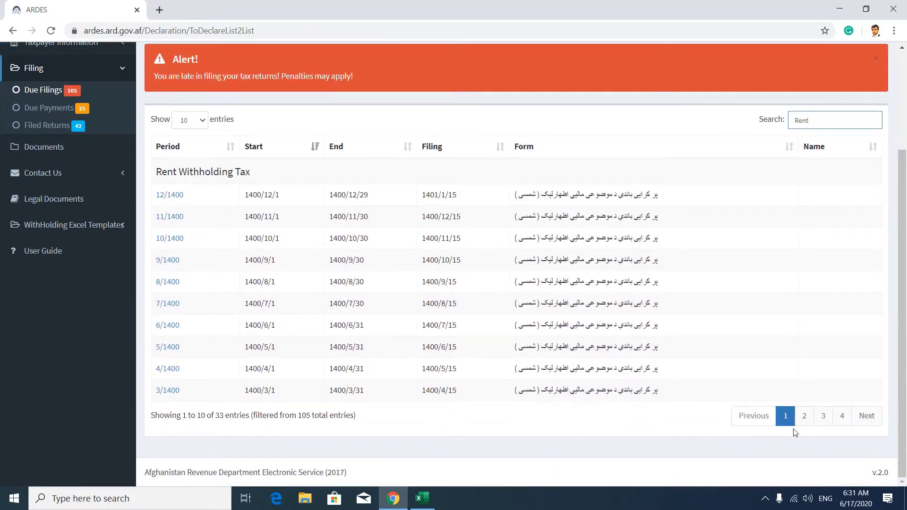
{"action": "left_click", "coordinate": [823, 415]}
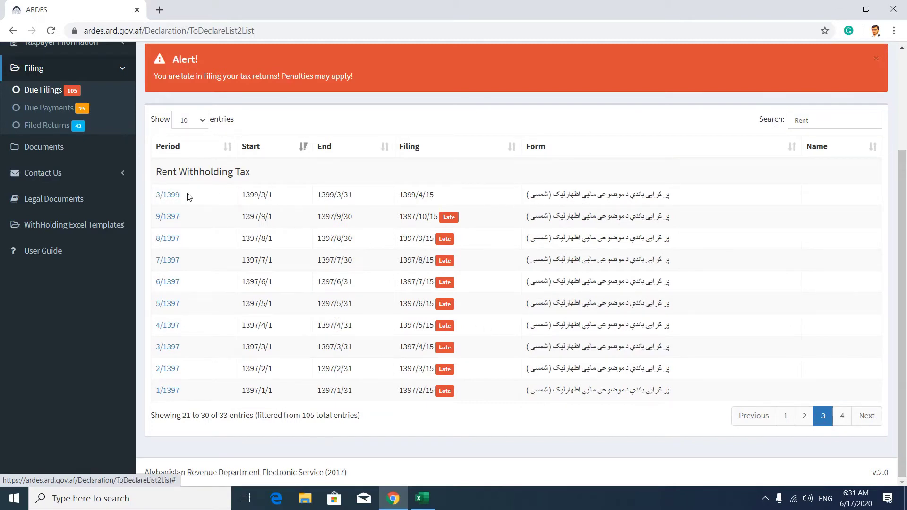
{"action": "left_click", "coordinate": [167, 195]}
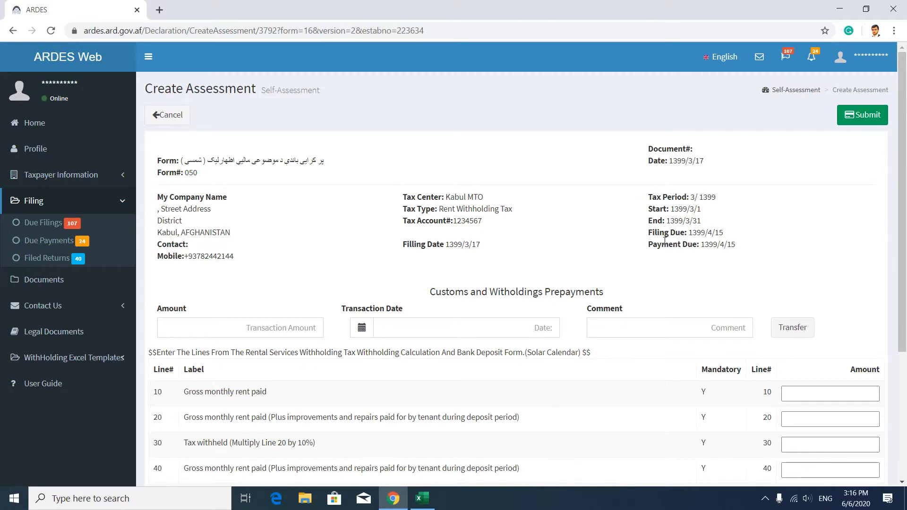
Examine the rent withholding form's due dates, prepayment amount, transaction date and comment fields, and its tax lines.
{"action": "mouse_move", "coordinate": [662, 244]}
{"action": "scroll", "coordinate": [336, 267], "scroll_direction": "down", "scroll_amount": 2}
{"action": "scroll", "coordinate": [295, 237], "scroll_direction": "down", "scroll_amount": 2}
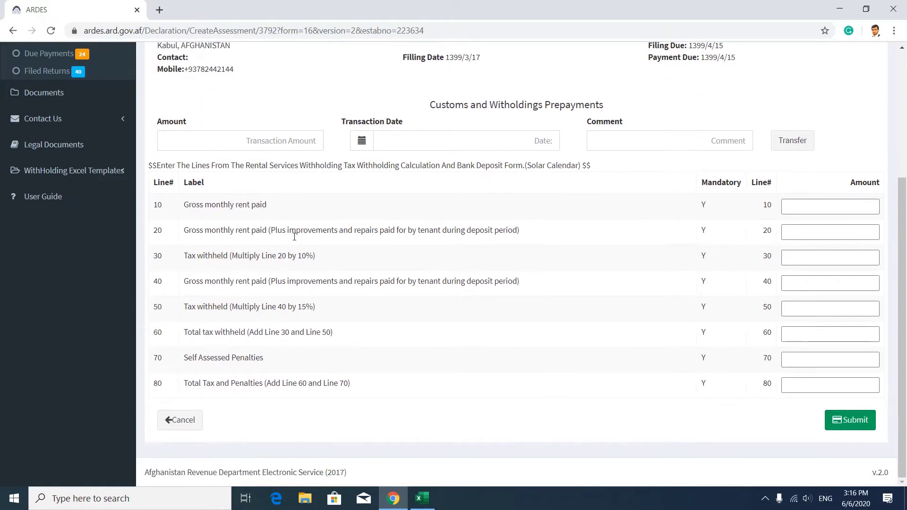
{"action": "left_click", "coordinate": [255, 143]}
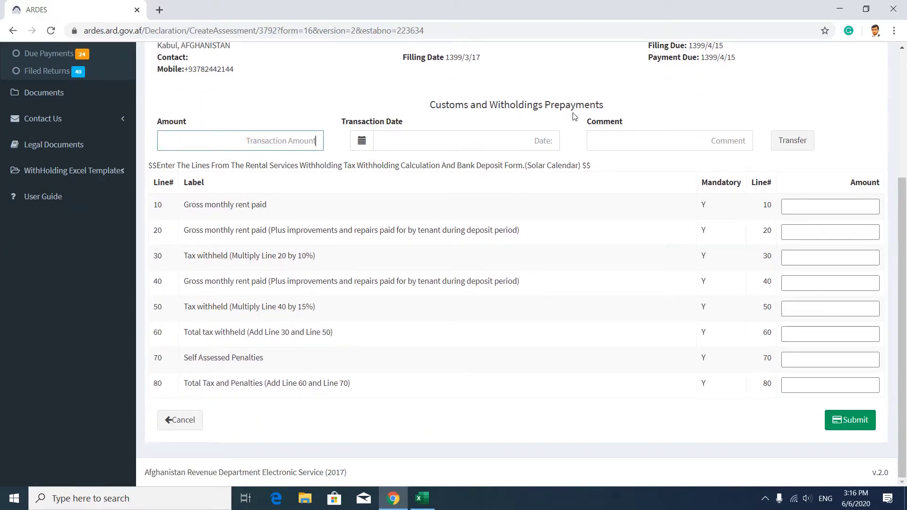
{"action": "left_click", "coordinate": [438, 138]}
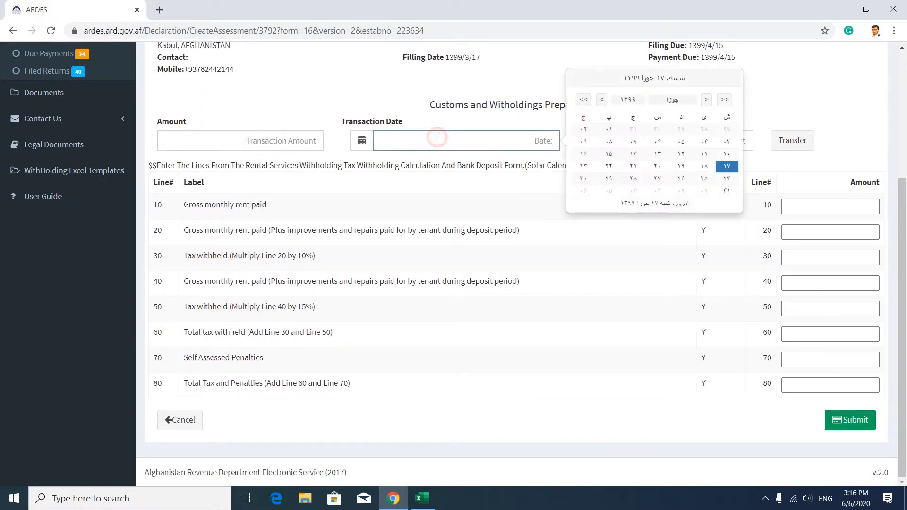
{"action": "left_click", "coordinate": [769, 96]}
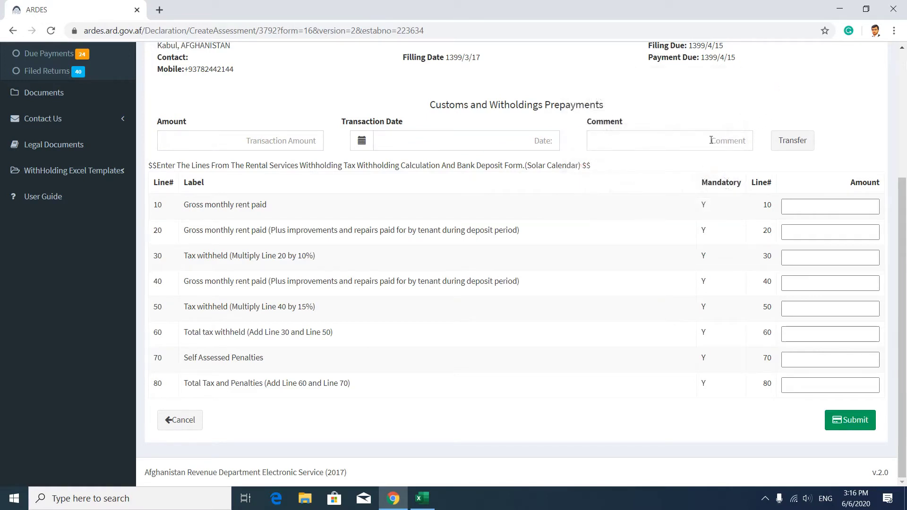
{"action": "left_click", "coordinate": [710, 140]}
{"action": "left_click", "coordinate": [730, 92]}
{"action": "left_click", "coordinate": [813, 229]}
{"action": "left_click", "coordinate": [799, 281]}
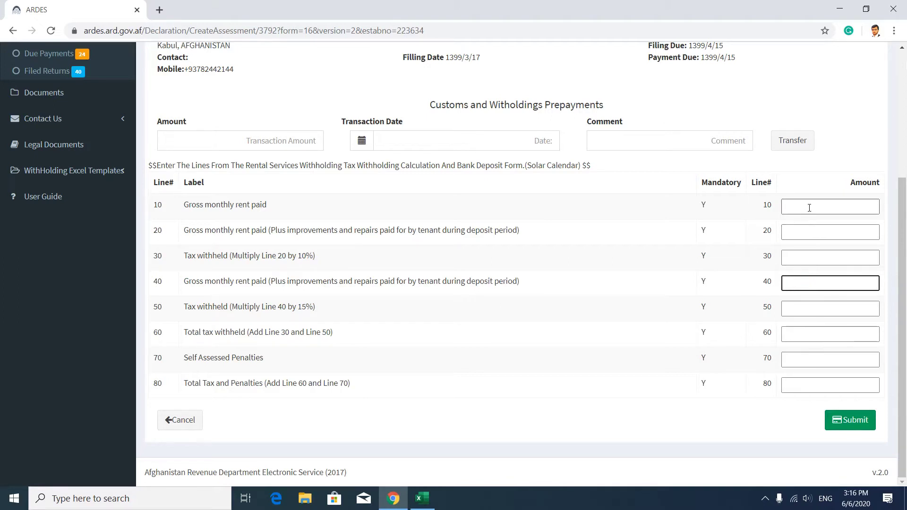
Enter 30000 as the line 20 gross monthly rent paid and submit the return.
{"action": "left_click", "coordinate": [815, 233]}
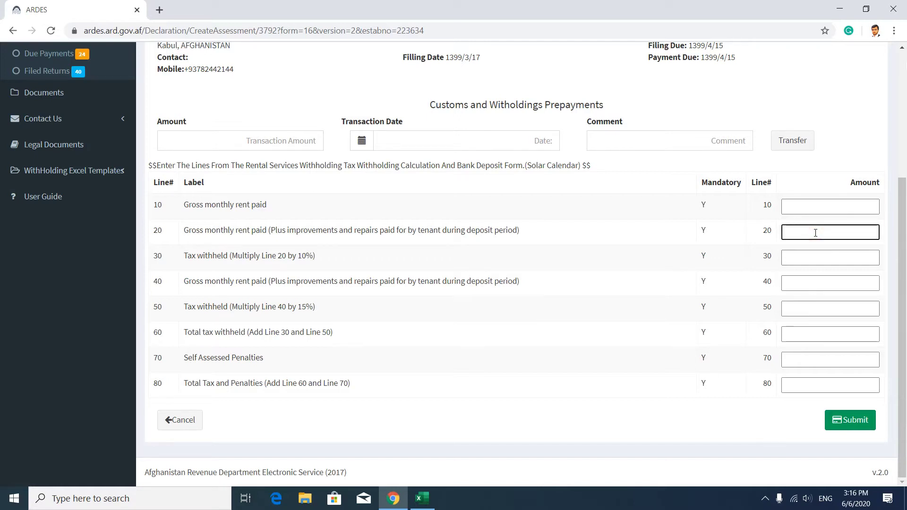
{"action": "type", "text": "30000"}
{"action": "left_click", "coordinate": [856, 419]}
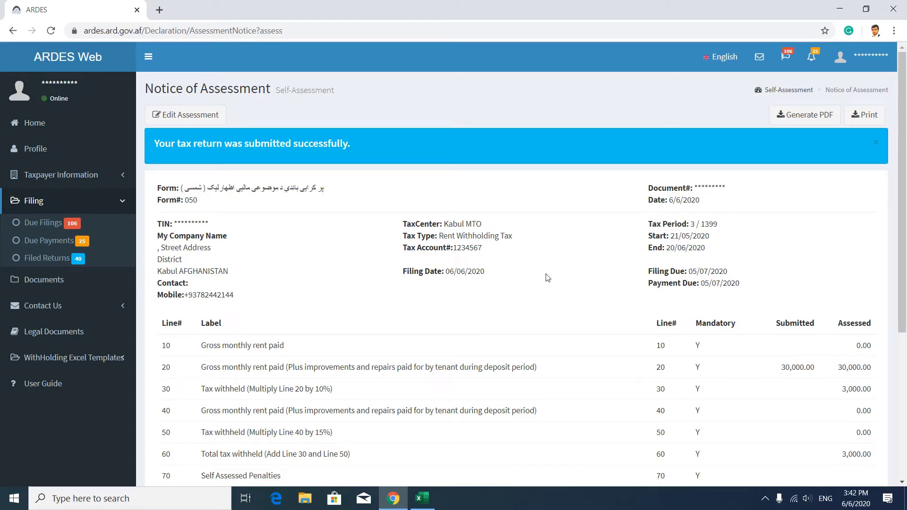
Review the submitted notice of assessment, generate its PDF and open the downloaded file.
{"action": "scroll", "coordinate": [547, 278], "scroll_direction": "down", "scroll_amount": 4}
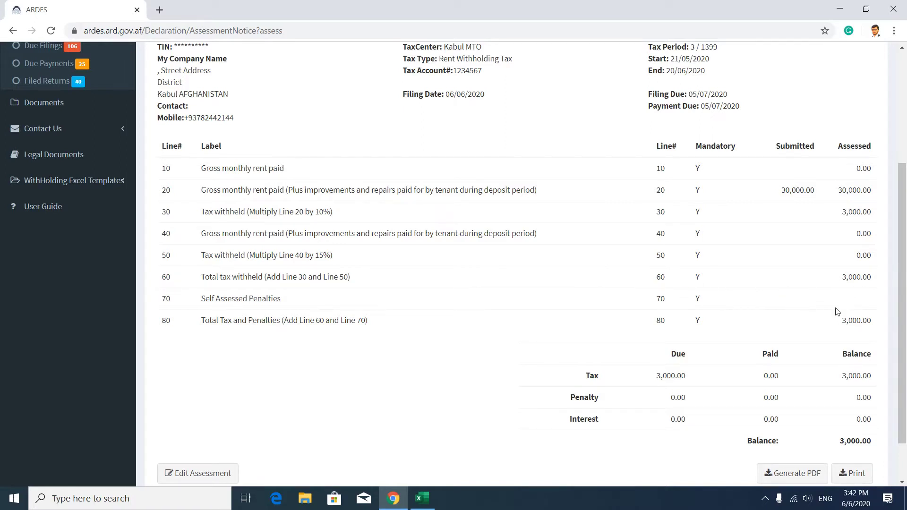
{"action": "scroll", "coordinate": [826, 302], "scroll_direction": "down", "scroll_amount": 1}
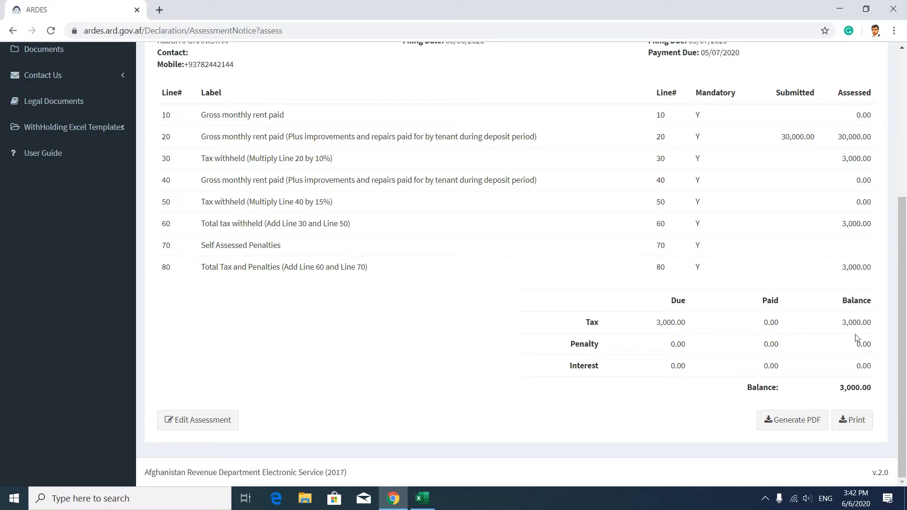
{"action": "scroll", "coordinate": [856, 384], "scroll_direction": "up", "scroll_amount": 5}
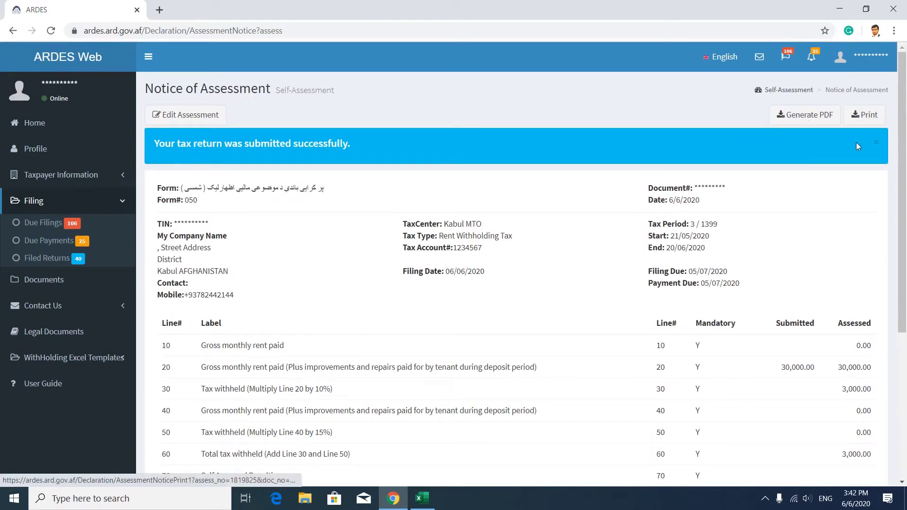
{"action": "scroll", "coordinate": [840, 354], "scroll_direction": "down", "scroll_amount": 5}
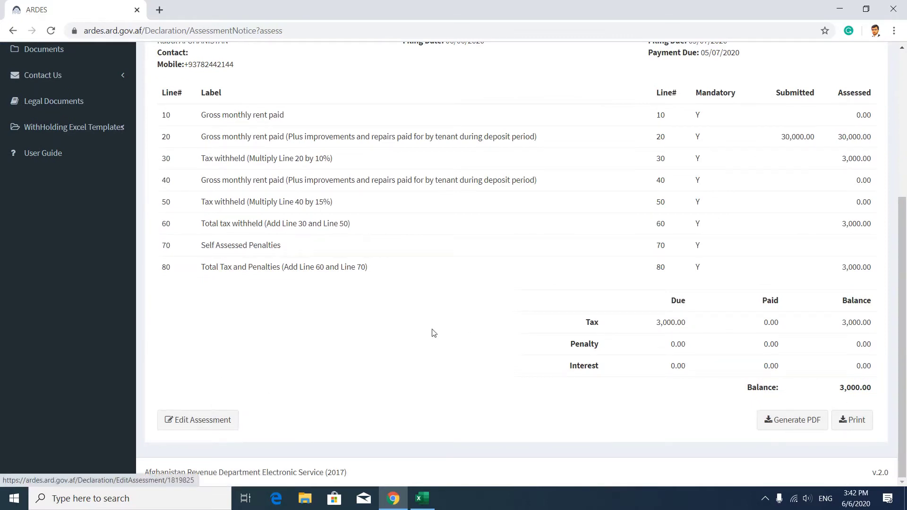
{"action": "left_click", "coordinate": [772, 420]}
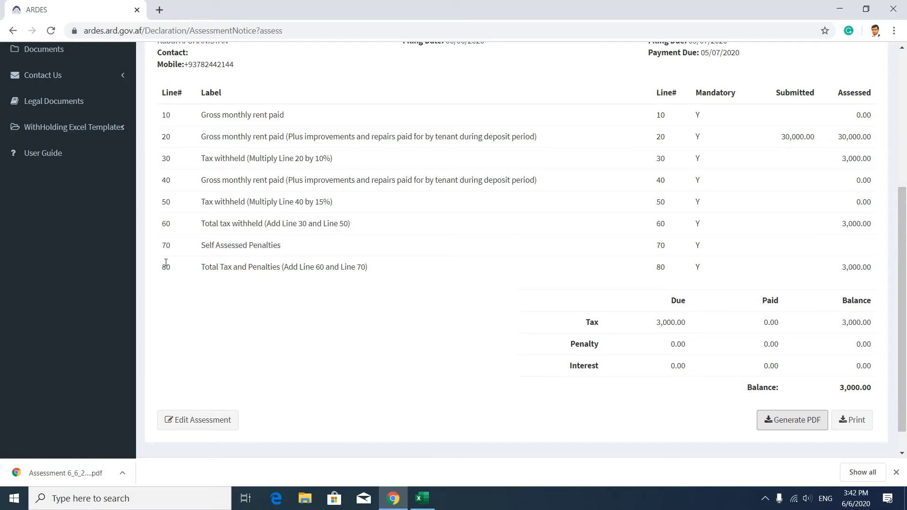
{"action": "right_click", "coordinate": [82, 466]}
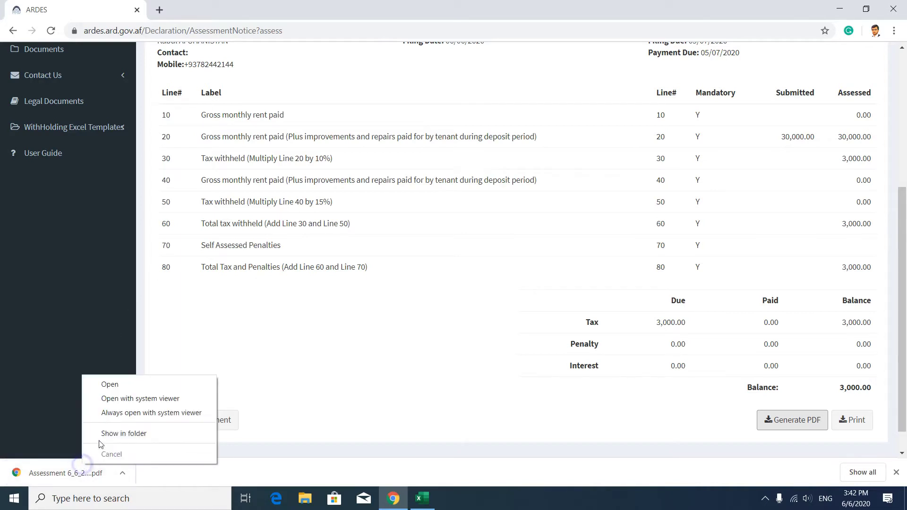
{"action": "left_click", "coordinate": [116, 386]}
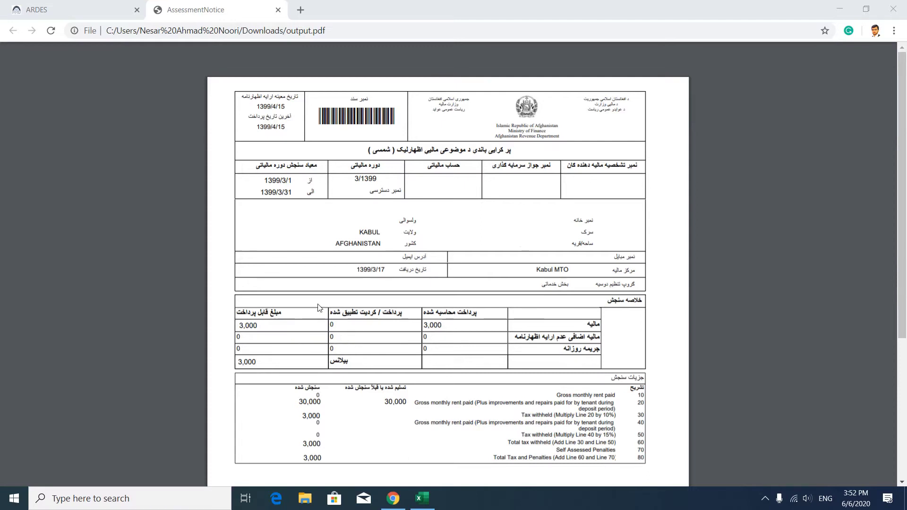
Check the payable balance and bank deposit slip in the assessment notice PDF, and close it.
{"action": "scroll", "coordinate": [320, 308], "scroll_direction": "down", "scroll_amount": 1}
{"action": "scroll", "coordinate": [320, 308], "scroll_direction": "down", "scroll_amount": 3}
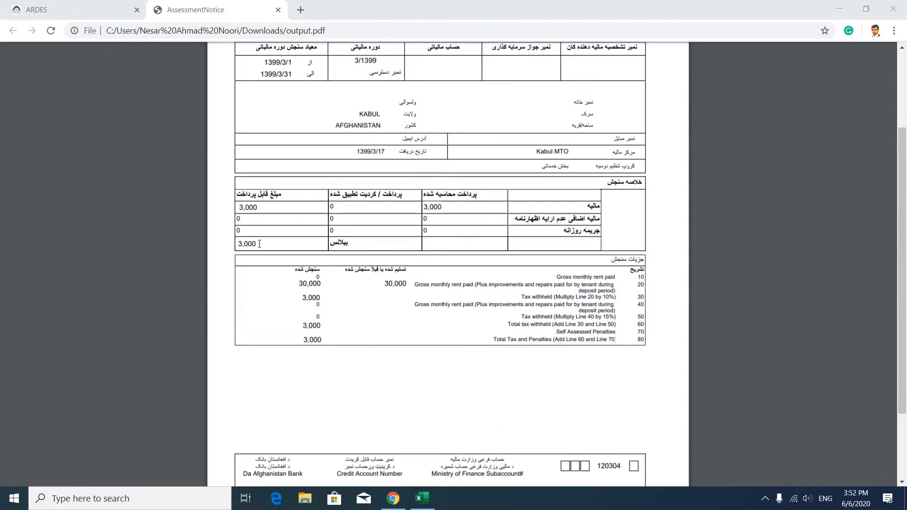
{"action": "left_click", "coordinate": [244, 243]}
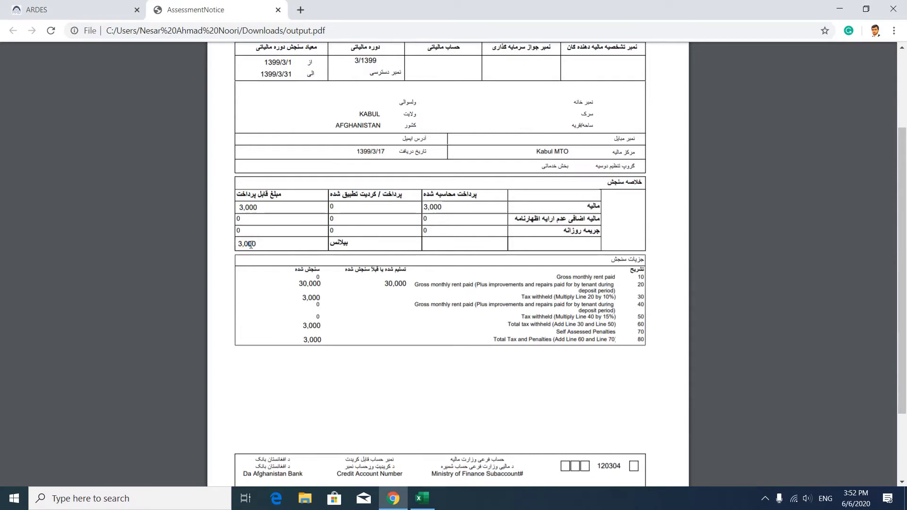
{"action": "double_click", "coordinate": [246, 243]}
{"action": "left_click_drag", "start_coordinate": [239, 243], "coordinate": [255, 246]}
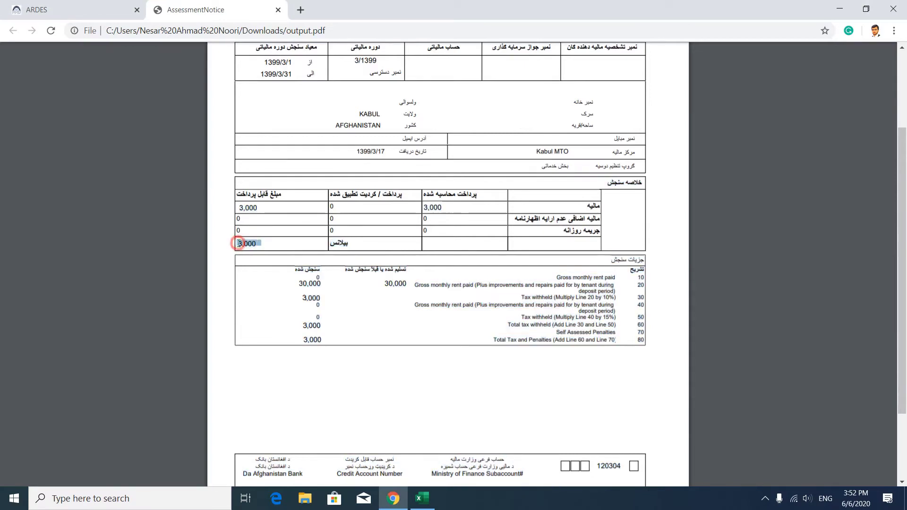
{"action": "left_click", "coordinate": [264, 250]}
{"action": "scroll", "coordinate": [498, 322], "scroll_direction": "down", "scroll_amount": 2}
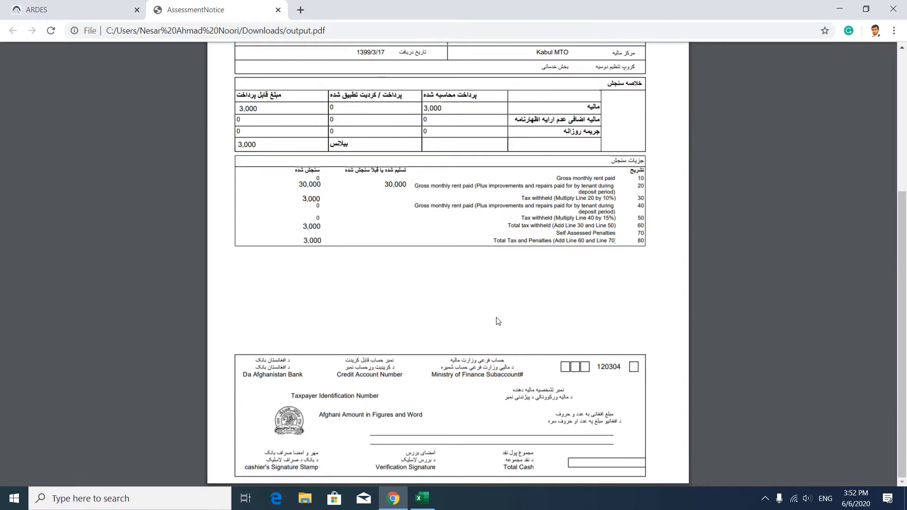
{"action": "scroll", "coordinate": [498, 321], "scroll_direction": "up", "scroll_amount": 5}
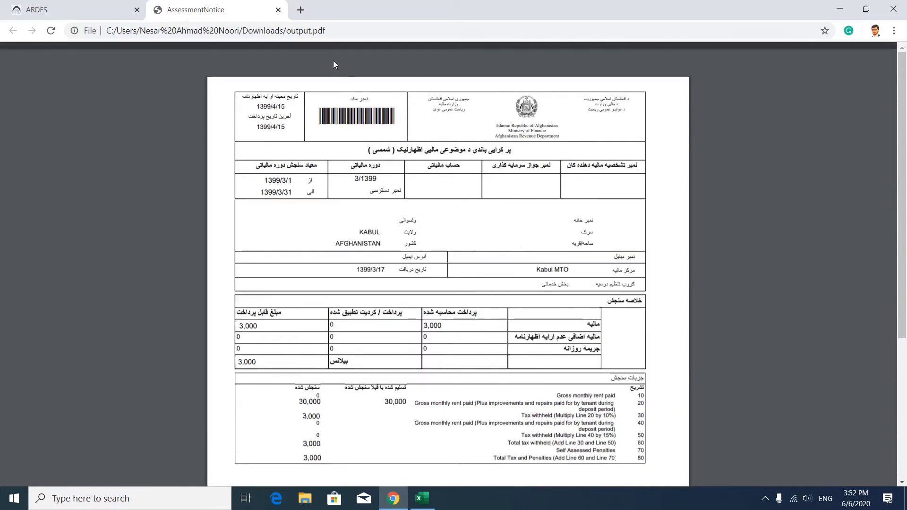
{"action": "left_click", "coordinate": [278, 10]}
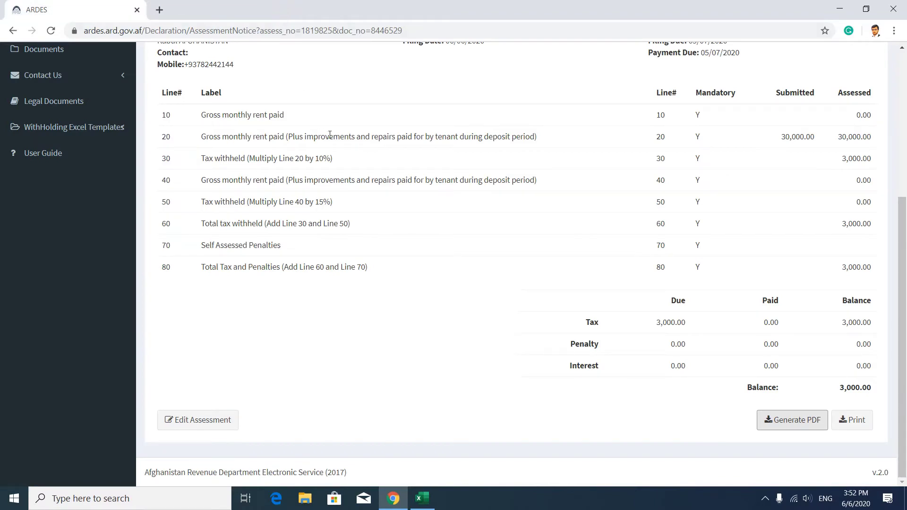
Open the submitted rent withholding assessment for editing.
{"action": "scroll", "coordinate": [455, 179], "scroll_direction": "up", "scroll_amount": 5}
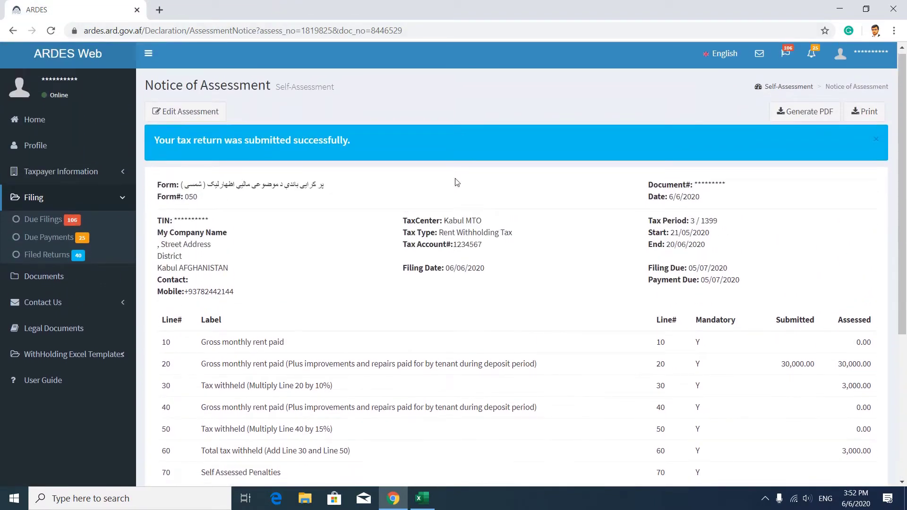
{"action": "scroll", "coordinate": [456, 179], "scroll_direction": "down", "scroll_amount": 5}
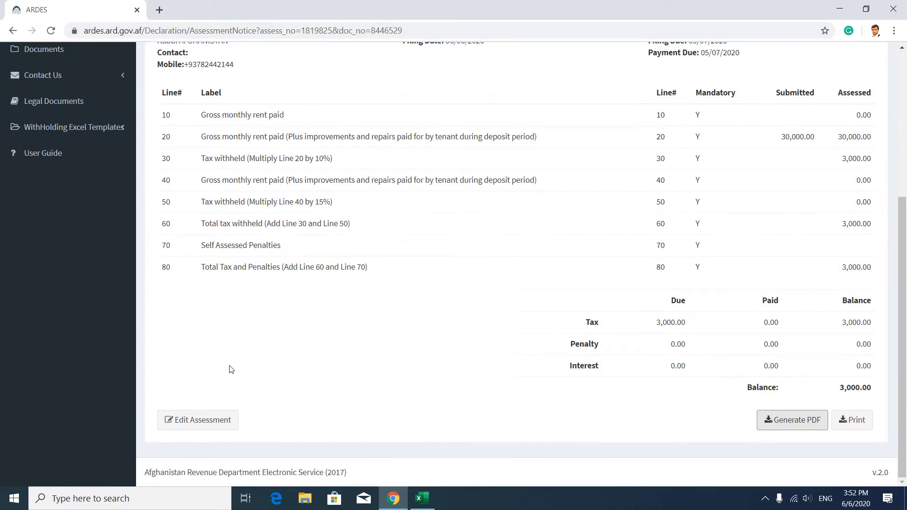
{"action": "left_click", "coordinate": [217, 420]}
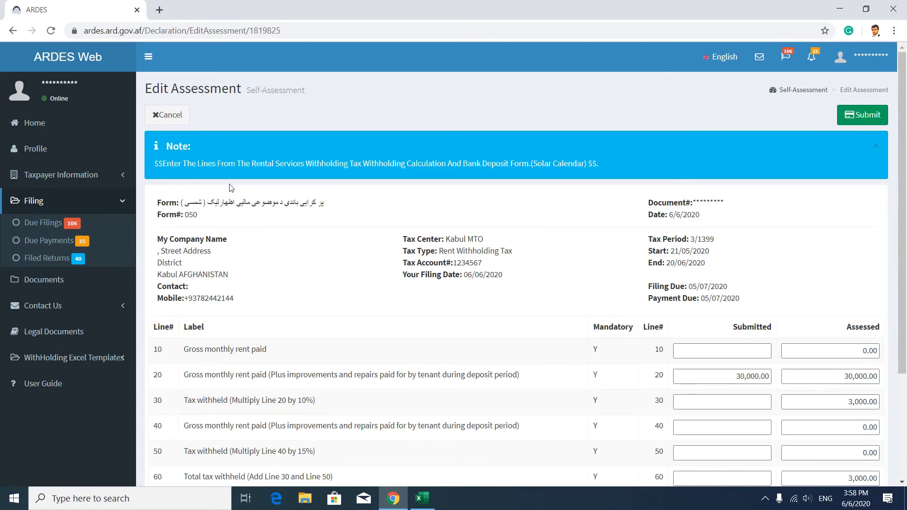
Set the submitted gross monthly rent on line 20 to 40000.
{"action": "scroll", "coordinate": [614, 317], "scroll_direction": "down", "scroll_amount": 3}
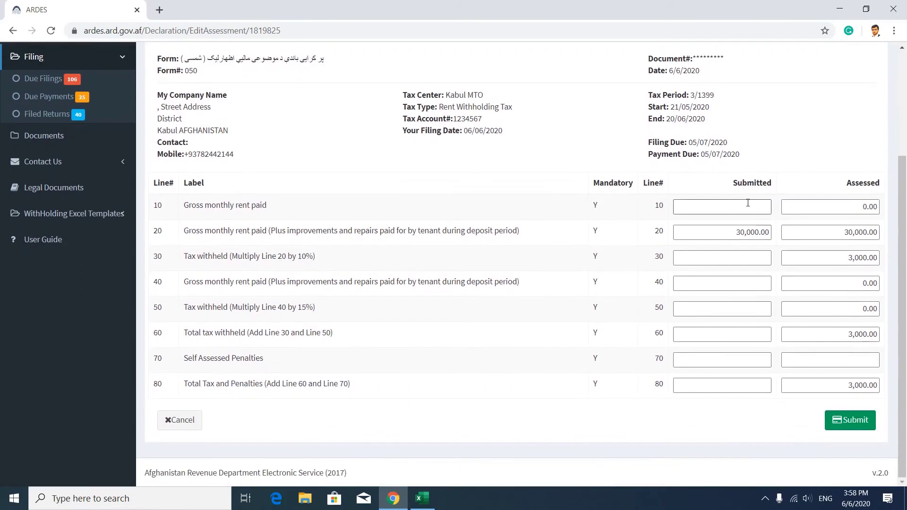
{"action": "left_click_drag", "start_coordinate": [730, 232], "coordinate": [777, 241]}
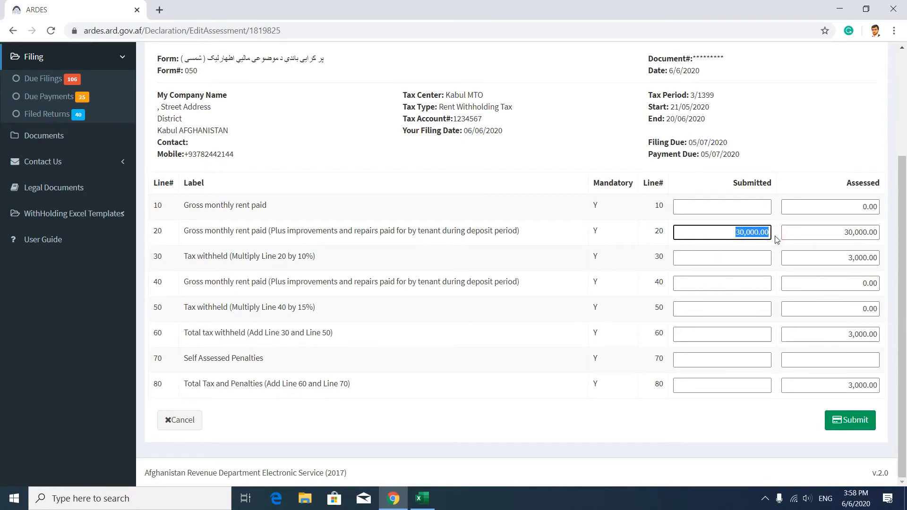
{"action": "left_click", "coordinate": [729, 232]}
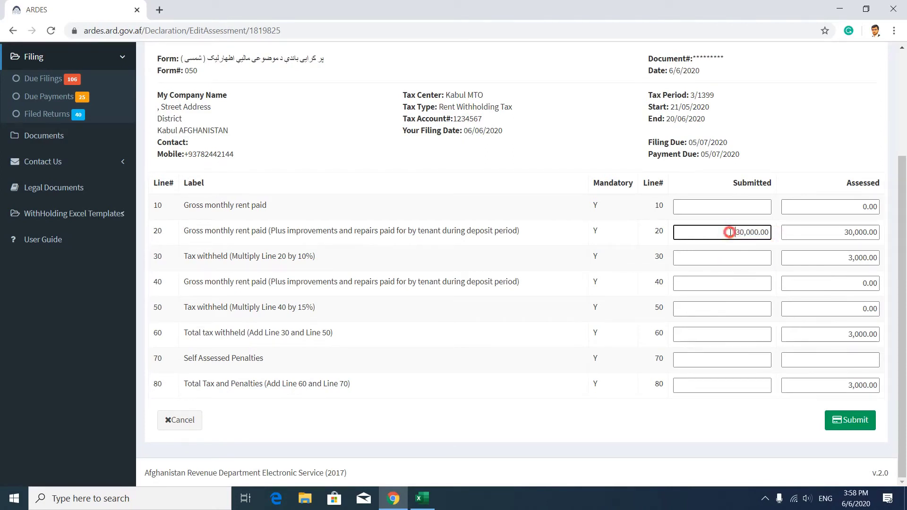
{"action": "left_click_drag", "start_coordinate": [730, 233], "coordinate": [779, 239]}
{"action": "type", "text": "40000"}
{"action": "left_click", "coordinate": [749, 258]}
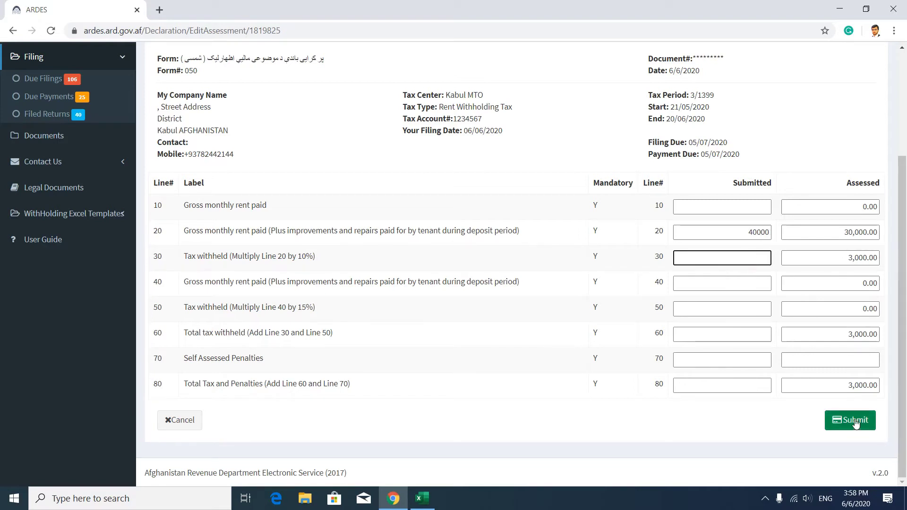
{"action": "scroll", "coordinate": [856, 423], "scroll_direction": "up", "scroll_amount": 3}
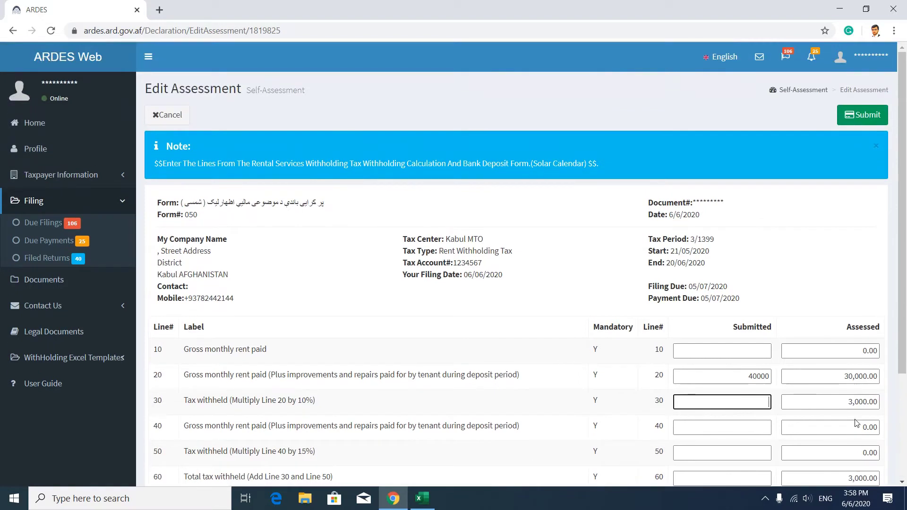
Open a new rent withholding tax assessment form for period 3/1399 and go to its line amounts.
{"action": "left_click", "coordinate": [86, 203]}
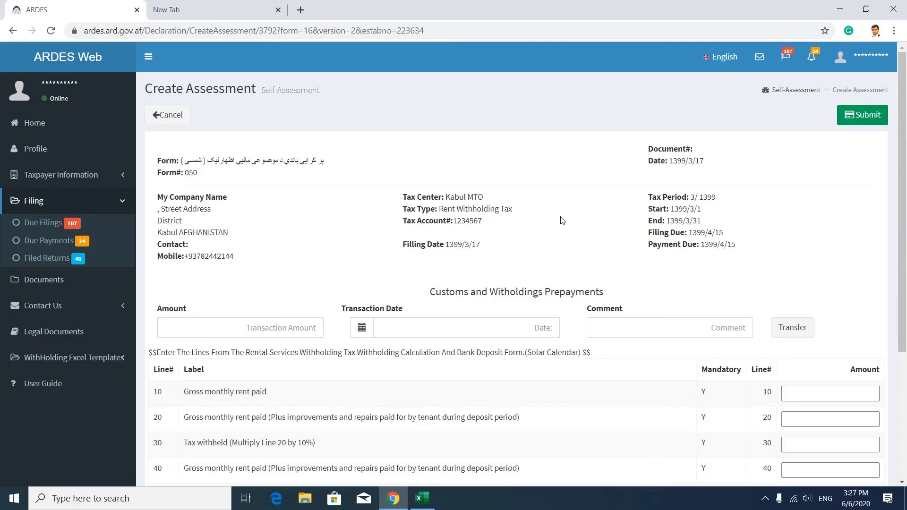
{"action": "scroll", "coordinate": [562, 221], "scroll_direction": "down", "scroll_amount": 4}
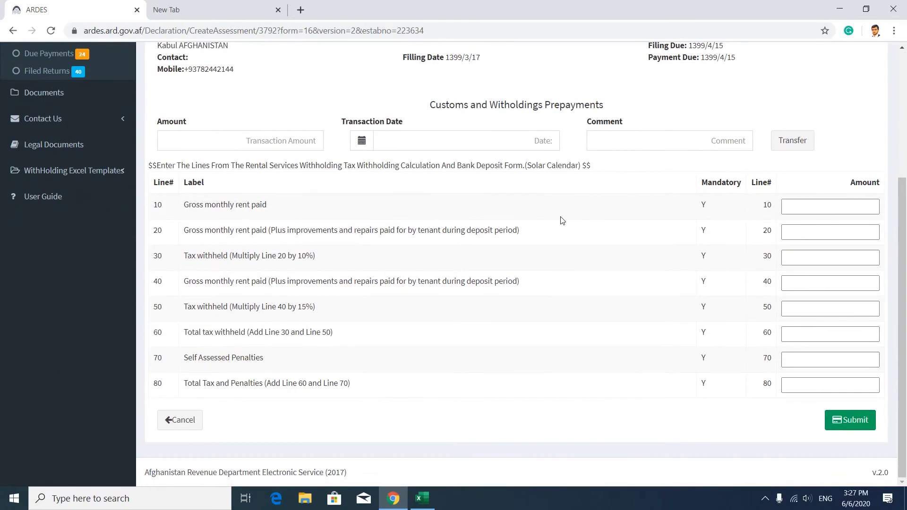
{"action": "left_click", "coordinate": [840, 211]}
Switch to the rentexceltemplate workbook in Excel and examine the organization, branch, landlord, tax period, number of months and monthly rent columns.
{"action": "left_click", "coordinate": [421, 500]}
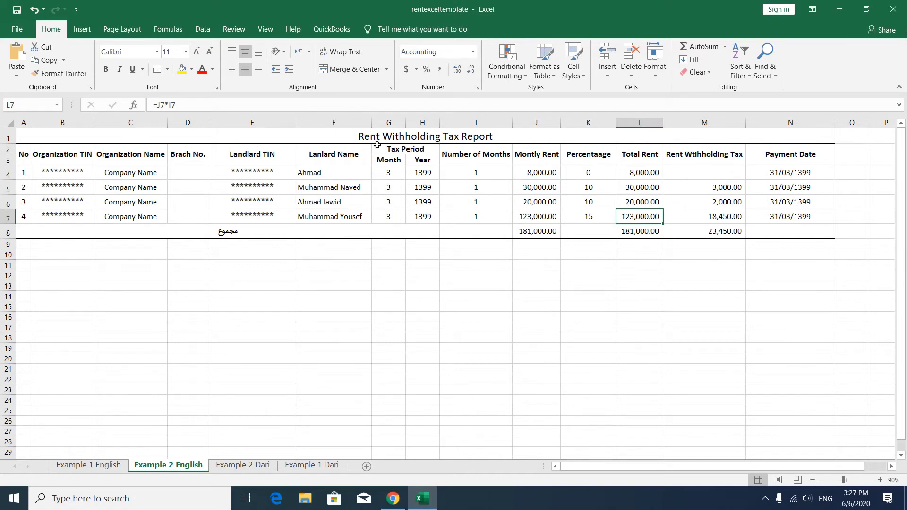
{"action": "left_click", "coordinate": [64, 154]}
{"action": "left_click_drag", "start_coordinate": [64, 154], "coordinate": [141, 218]}
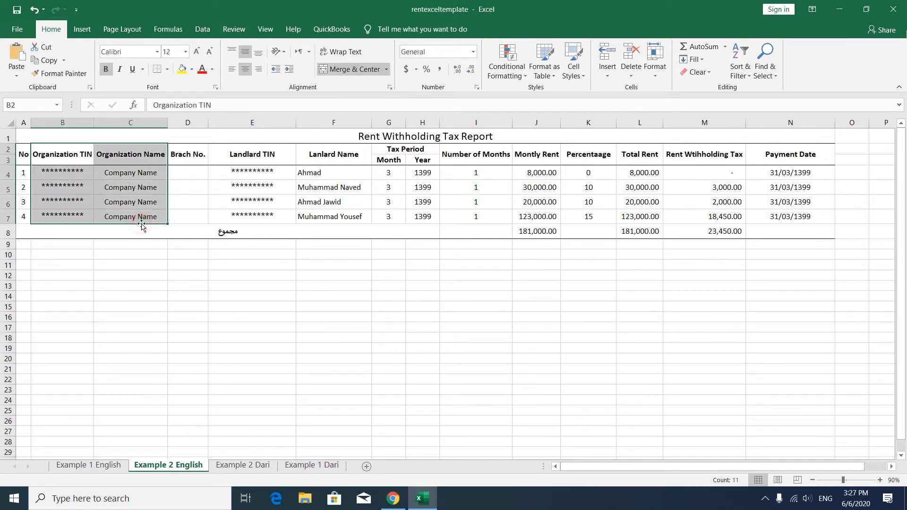
{"action": "left_click_drag", "start_coordinate": [194, 161], "coordinate": [198, 219]}
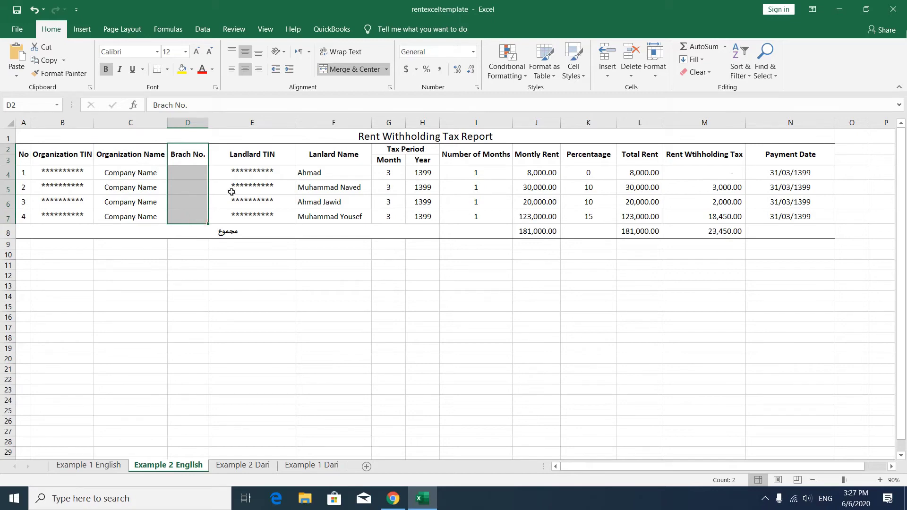
{"action": "left_click_drag", "start_coordinate": [246, 151], "coordinate": [345, 215]}
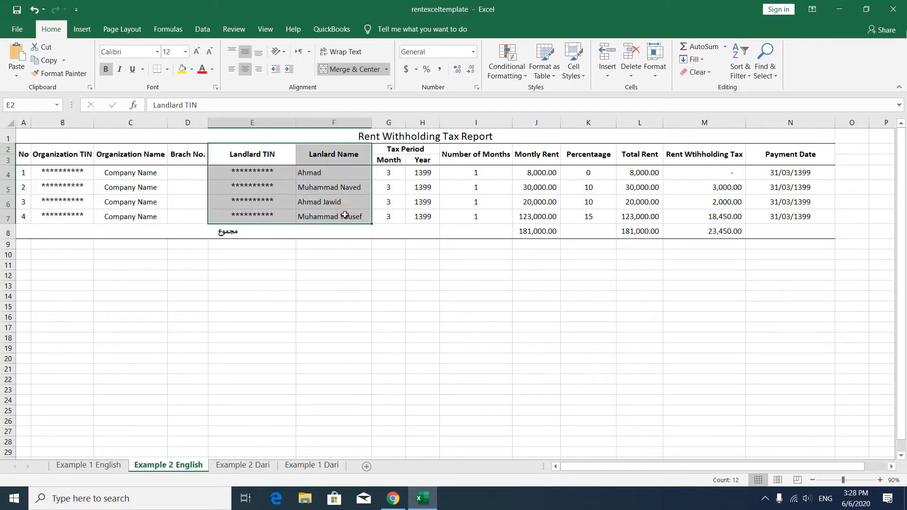
{"action": "left_click_drag", "start_coordinate": [385, 149], "coordinate": [407, 211]}
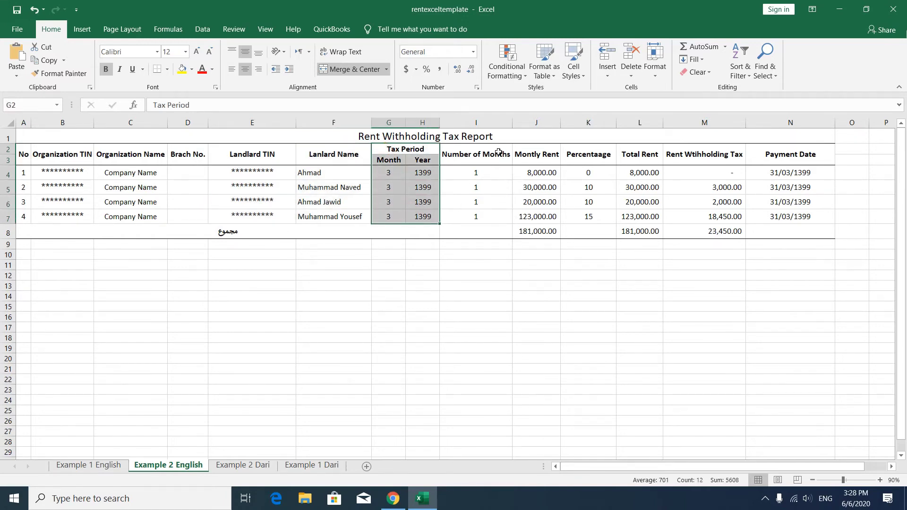
{"action": "left_click_drag", "start_coordinate": [498, 152], "coordinate": [496, 214]}
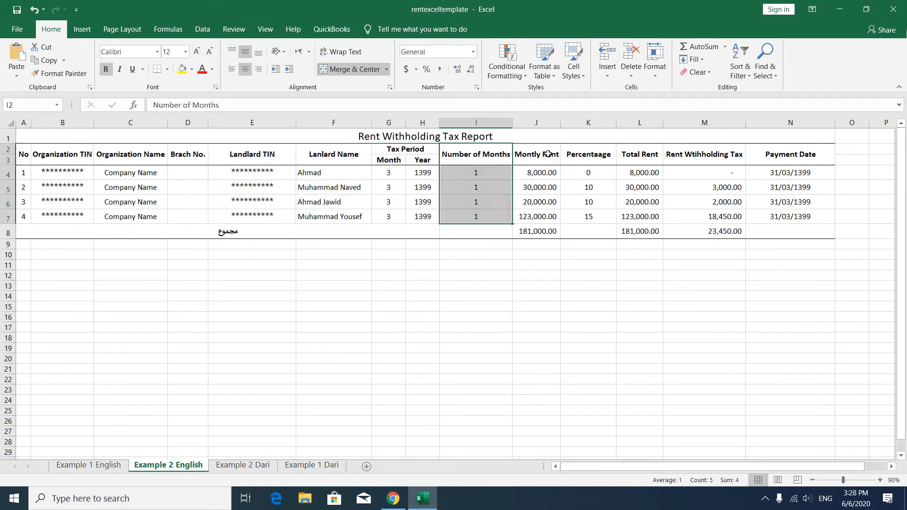
{"action": "left_click_drag", "start_coordinate": [548, 154], "coordinate": [548, 216]}
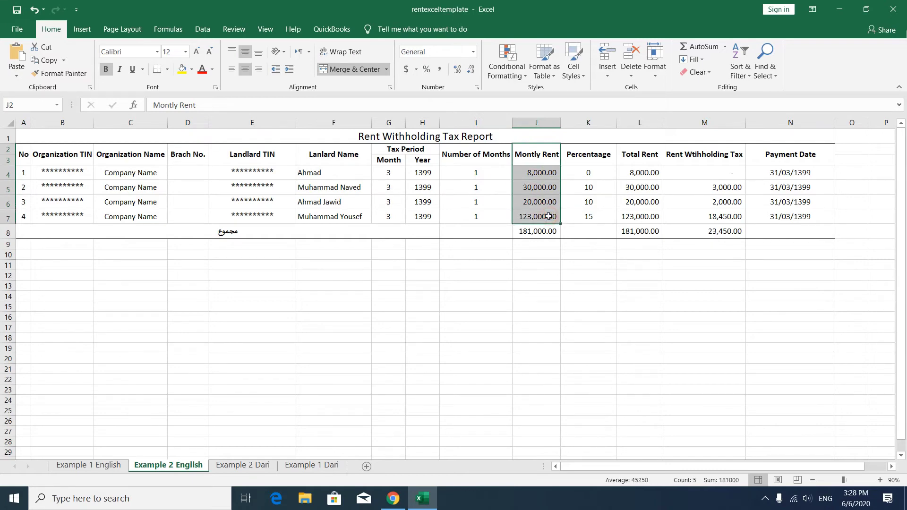
Examine the percentage, total rent, rent withholding tax and payment date columns of the Rent Withholding Tax Report.
{"action": "left_click", "coordinate": [587, 174]}
{"action": "left_click_drag", "start_coordinate": [587, 187], "coordinate": [587, 201]}
{"action": "left_click", "coordinate": [585, 219]}
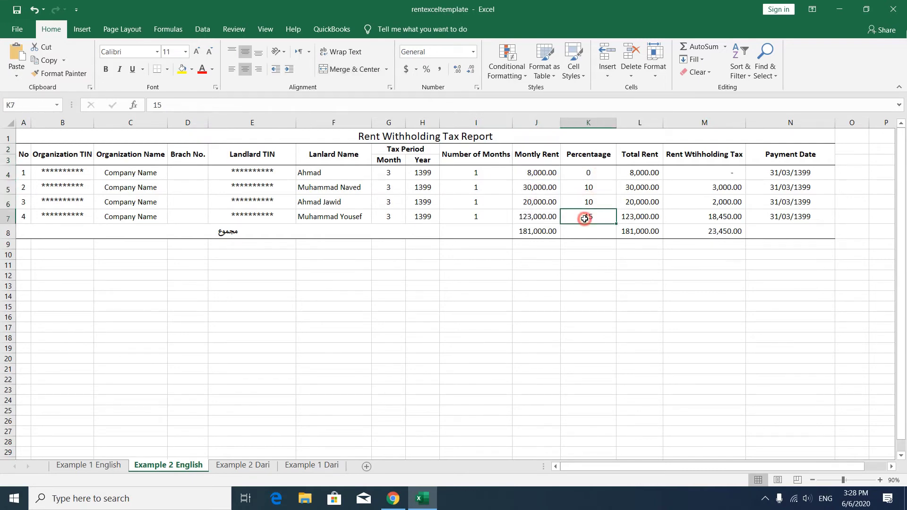
{"action": "left_click_drag", "start_coordinate": [637, 172], "coordinate": [640, 217]}
{"action": "left_click_drag", "start_coordinate": [704, 187], "coordinate": [704, 221]}
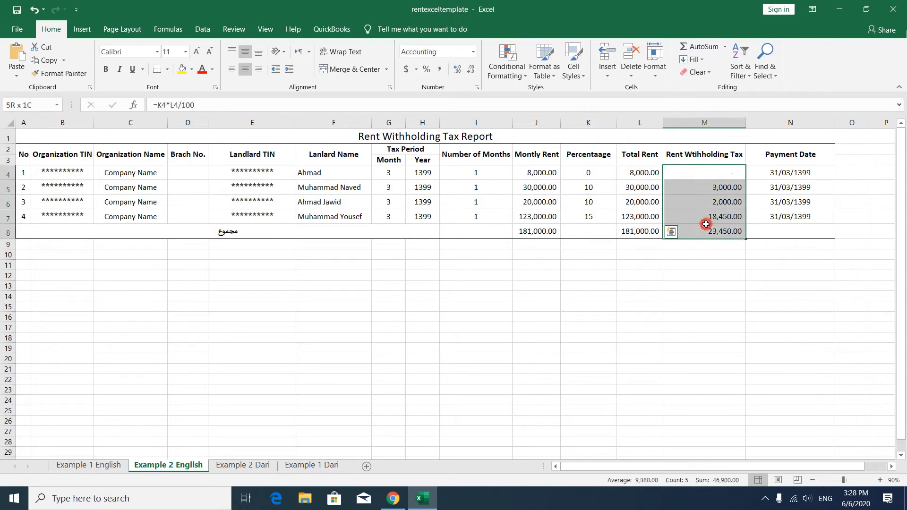
{"action": "left_click", "coordinate": [716, 188]}
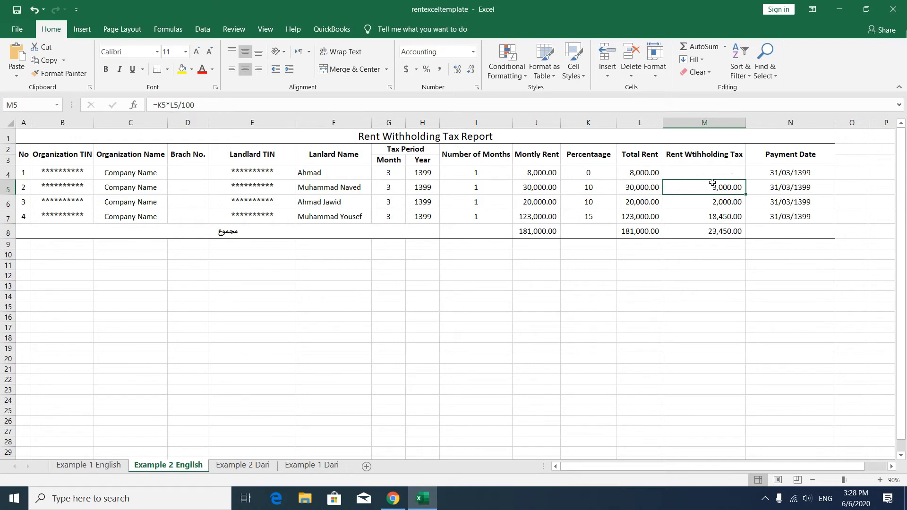
{"action": "left_click_drag", "start_coordinate": [775, 172], "coordinate": [773, 213]}
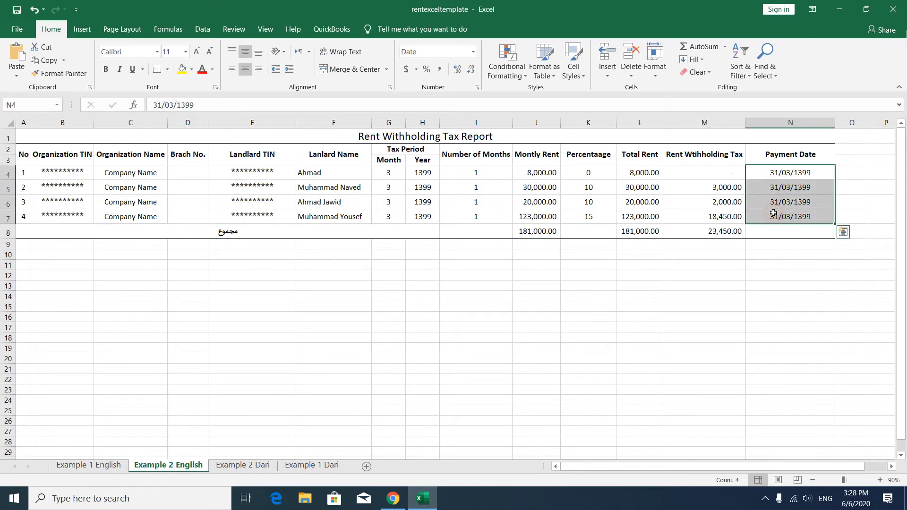
Look up the total rent taxed at 0 percent and enter 8000 on line 10 of the ARDES assessment form.
{"action": "left_click", "coordinate": [633, 171]}
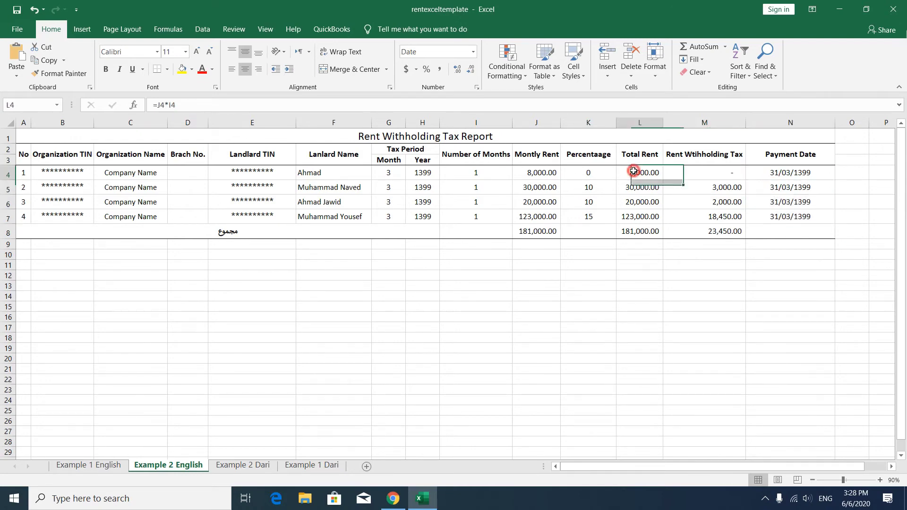
{"action": "left_click", "coordinate": [394, 497]}
{"action": "left_click", "coordinate": [794, 208]}
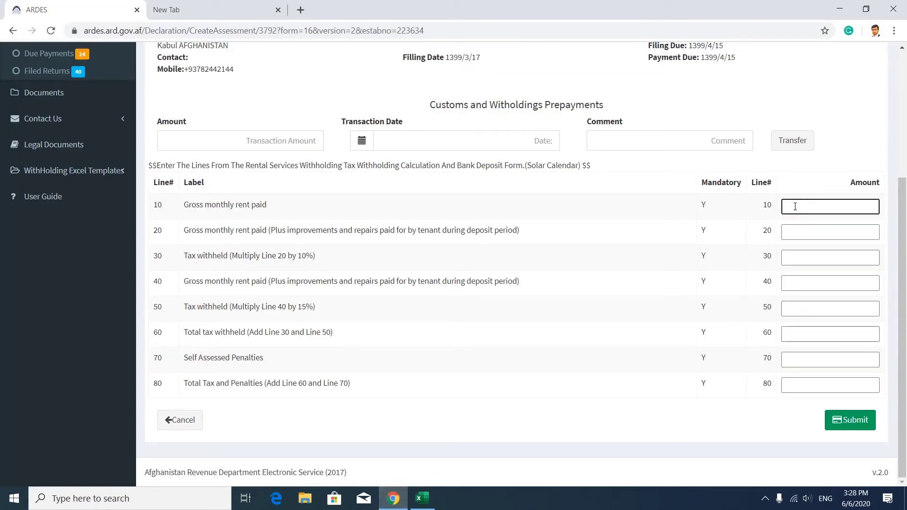
{"action": "type", "text": "8000"}
Sum the two total rents taxed at 10 percent in the Excel report and enter 50000 on line 20 in ARDES.
{"action": "left_click", "coordinate": [422, 499]}
{"action": "left_click_drag", "start_coordinate": [637, 186], "coordinate": [638, 201]}
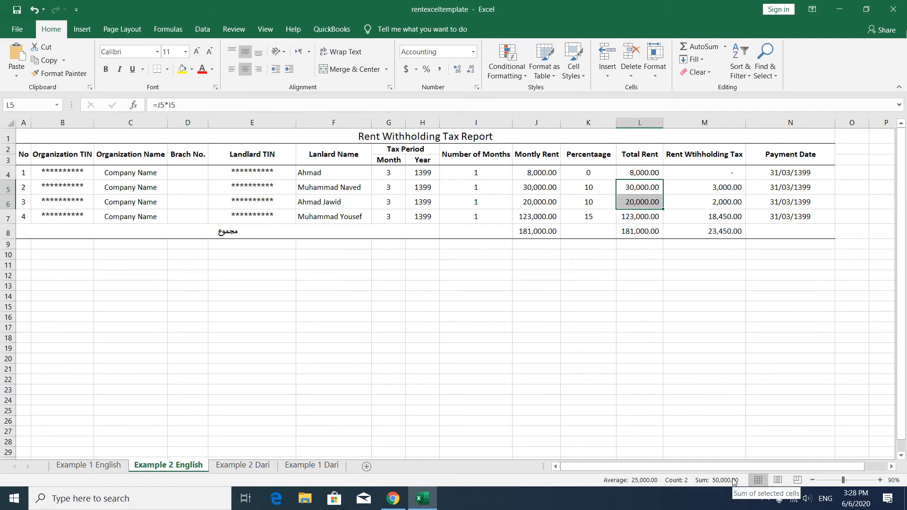
{"action": "left_click", "coordinate": [393, 498]}
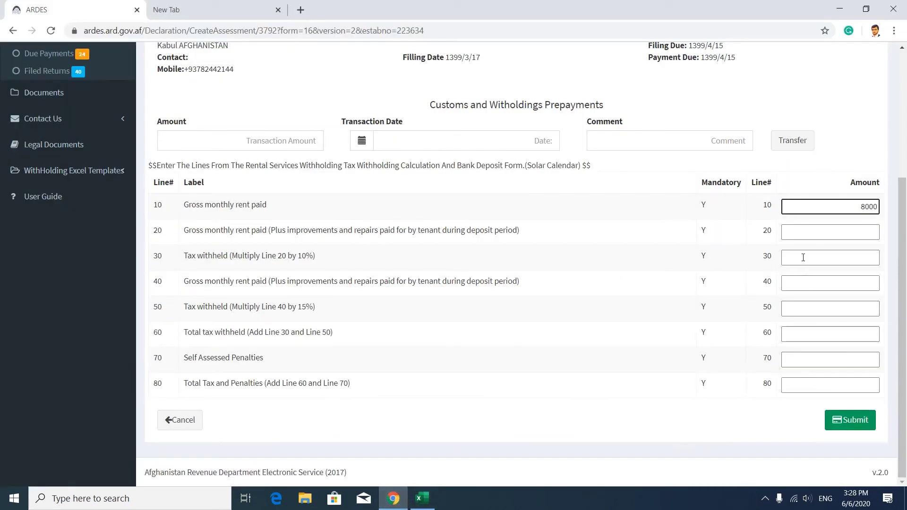
{"action": "left_click", "coordinate": [813, 233]}
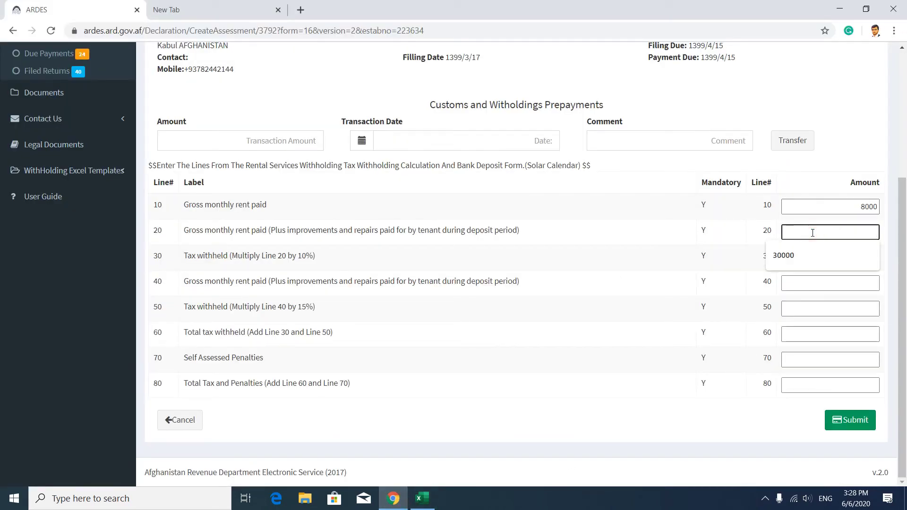
{"action": "type", "text": "50000"}
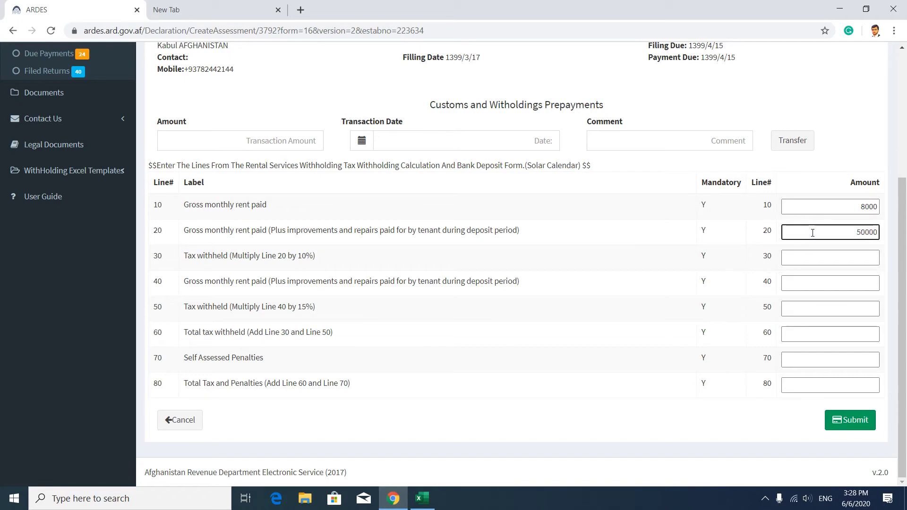
Check the total rent taxed at 15 percent in the Excel report and enter 123000 on line 40 in ARDES.
{"action": "left_click", "coordinate": [423, 498]}
{"action": "left_click", "coordinate": [647, 218]}
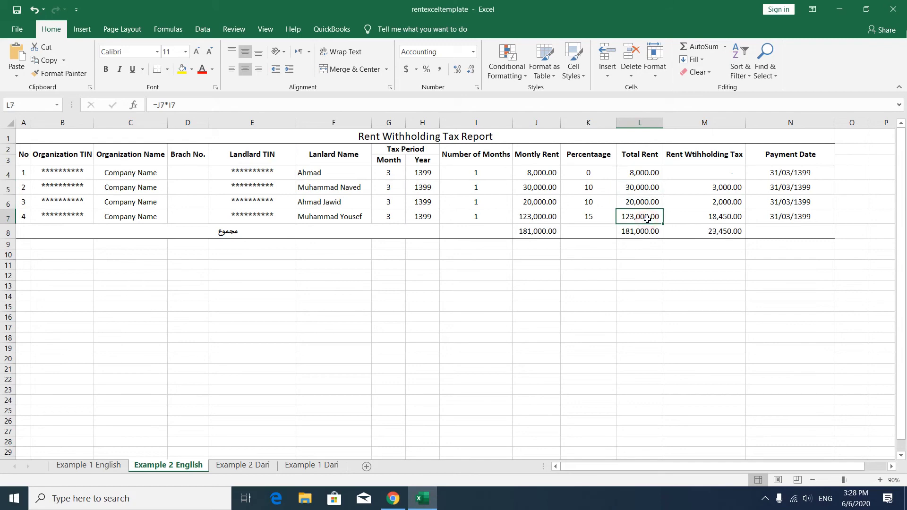
{"action": "left_click", "coordinate": [589, 219]}
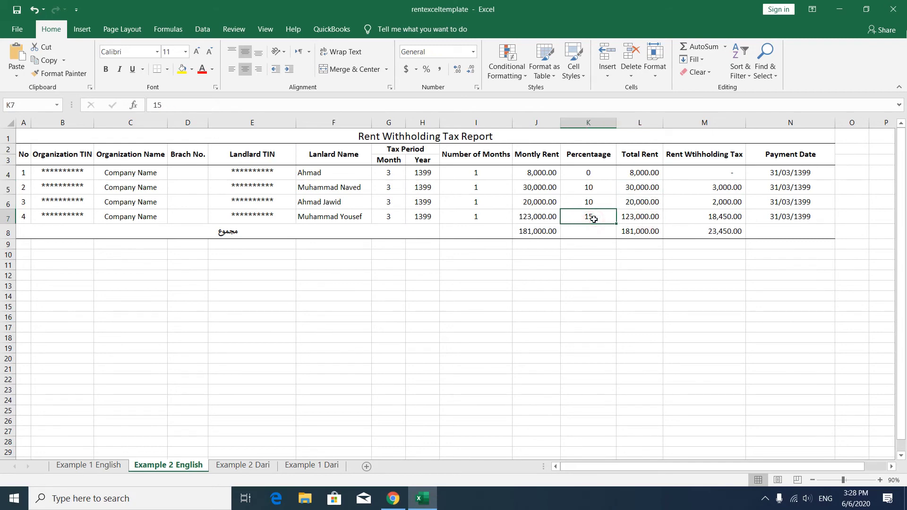
{"action": "left_click", "coordinate": [393, 498]}
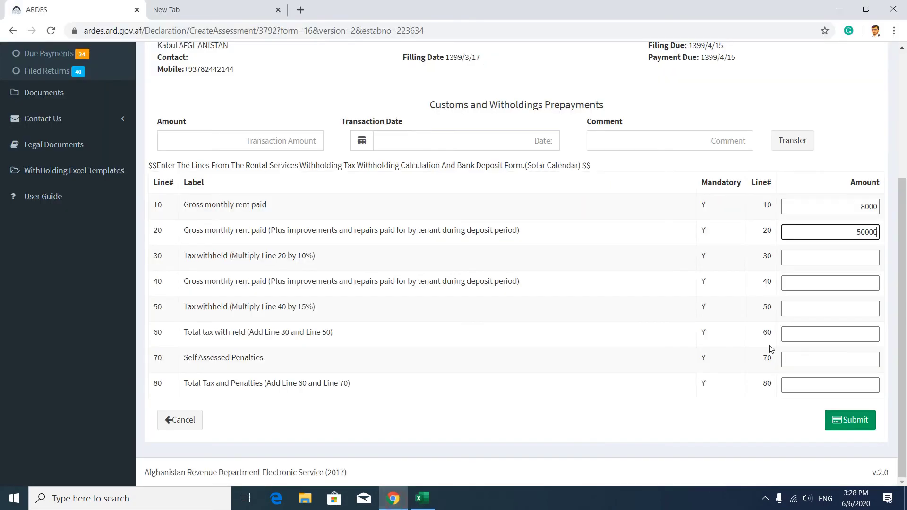
{"action": "left_click", "coordinate": [794, 282]}
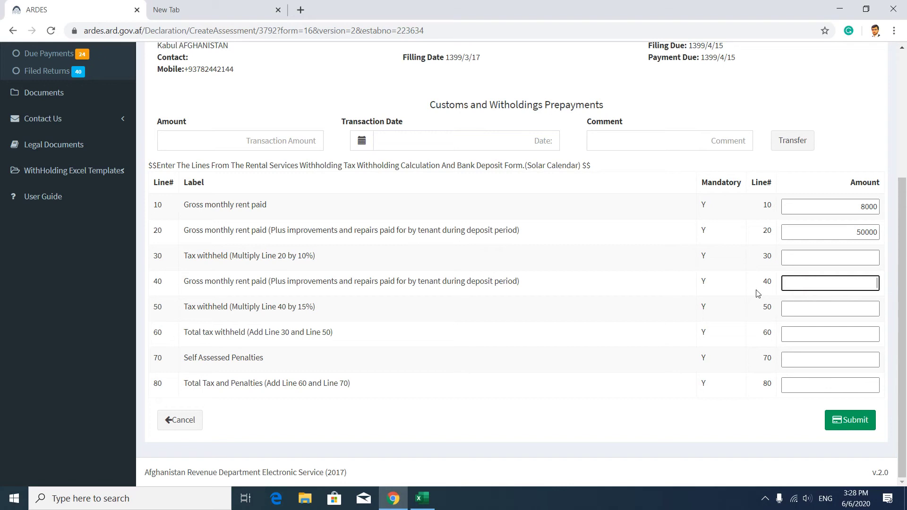
{"action": "type", "text": "3000"}
{"action": "left_click", "coordinate": [422, 498]}
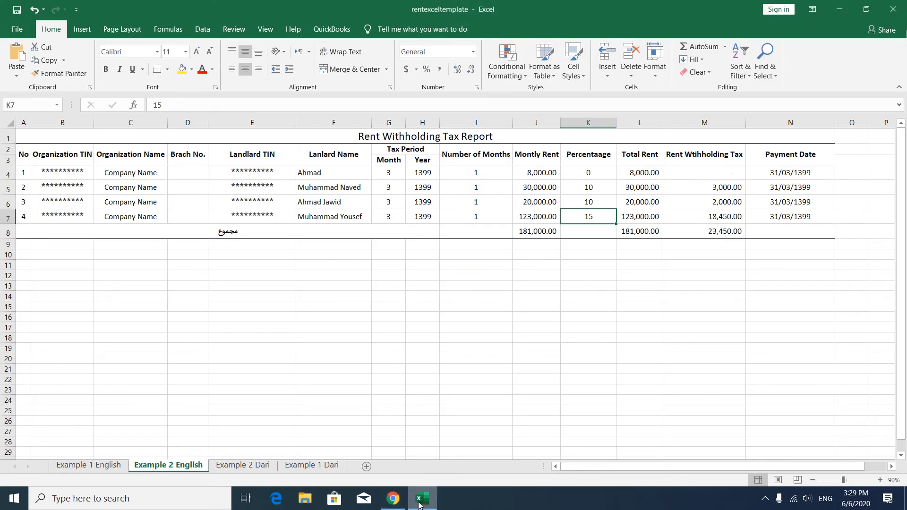
{"action": "left_click", "coordinate": [403, 504]}
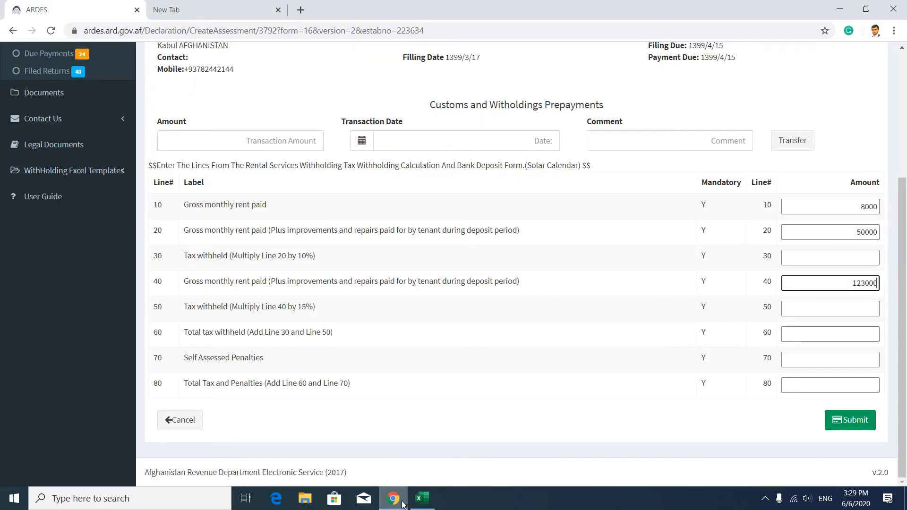
Submit the assessment and review the assessed lines and balance on the notice of assessment.
{"action": "left_click", "coordinate": [838, 420]}
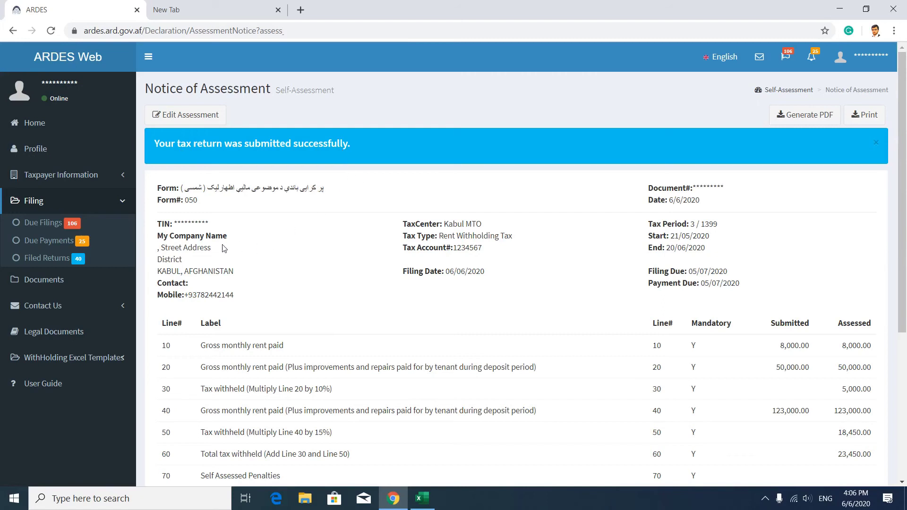
{"action": "scroll", "coordinate": [712, 282], "scroll_direction": "down", "scroll_amount": 4}
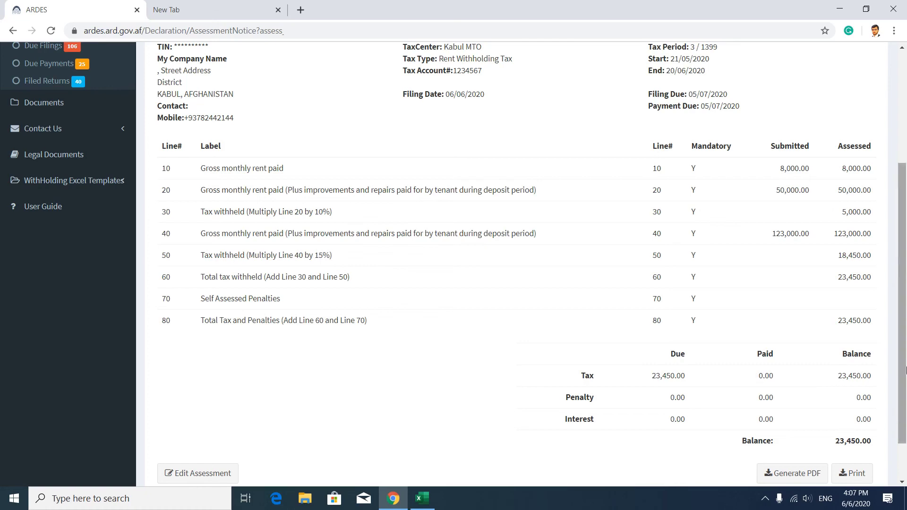
{"action": "left_click_drag", "start_coordinate": [902, 373], "coordinate": [897, 406]}
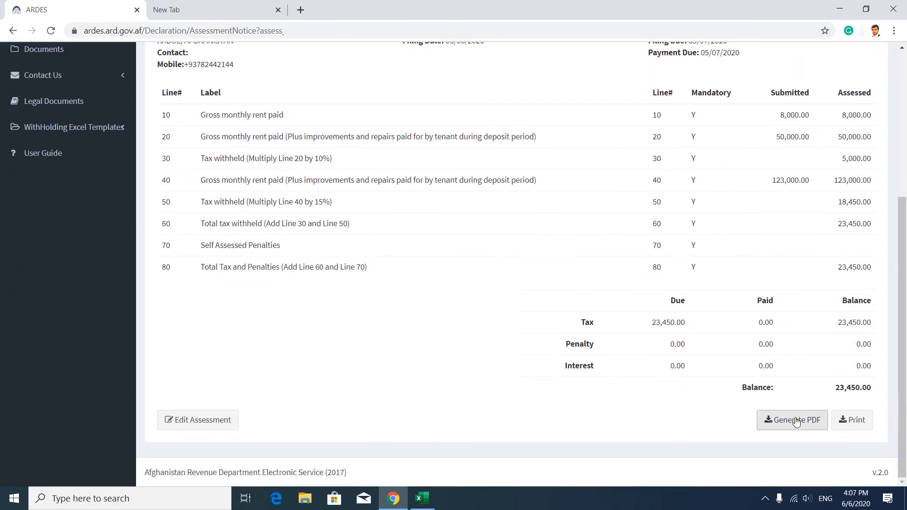
Print the assessment notice to a PDF named ARDES in the Downloads folder, and return to the notice of assessment.
{"action": "left_click", "coordinate": [853, 419]}
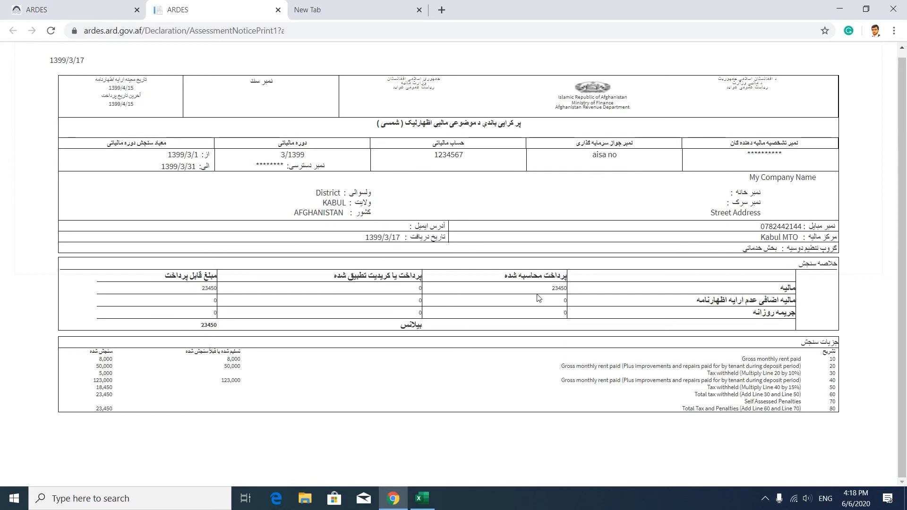
{"action": "key", "text": "ctrl+p"}
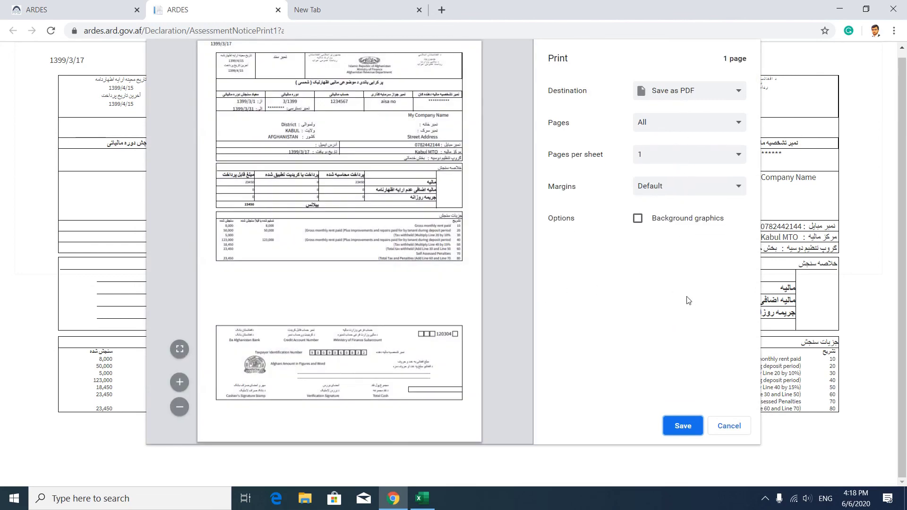
{"action": "left_click", "coordinate": [690, 421]}
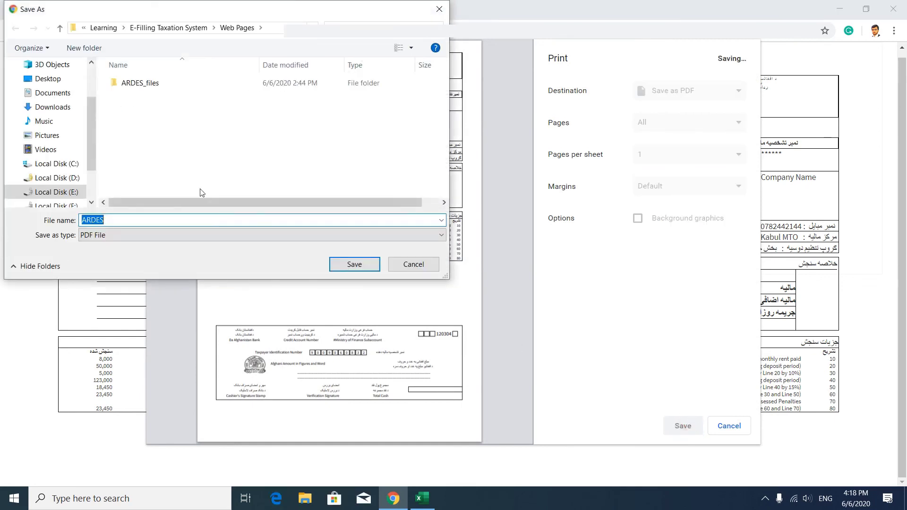
{"action": "left_click", "coordinate": [70, 108]}
{"action": "double_click", "coordinate": [151, 218]}
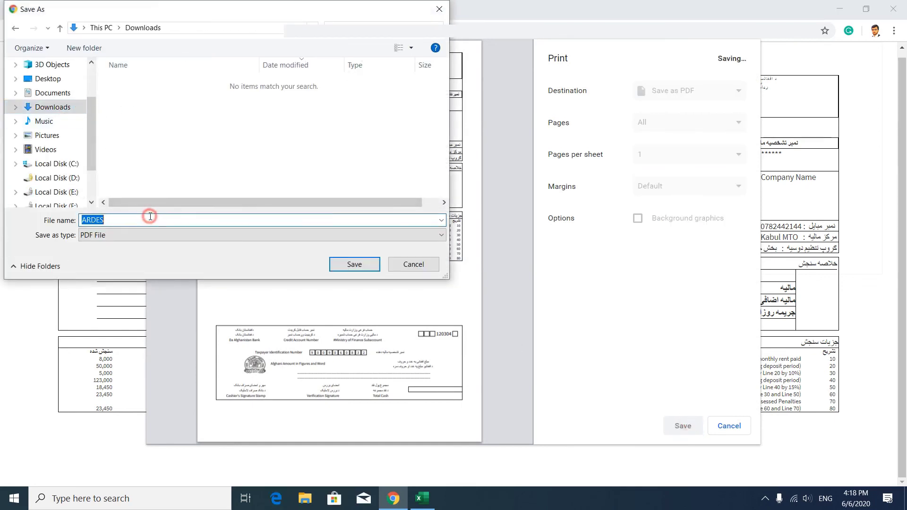
{"action": "left_click", "coordinate": [352, 264]}
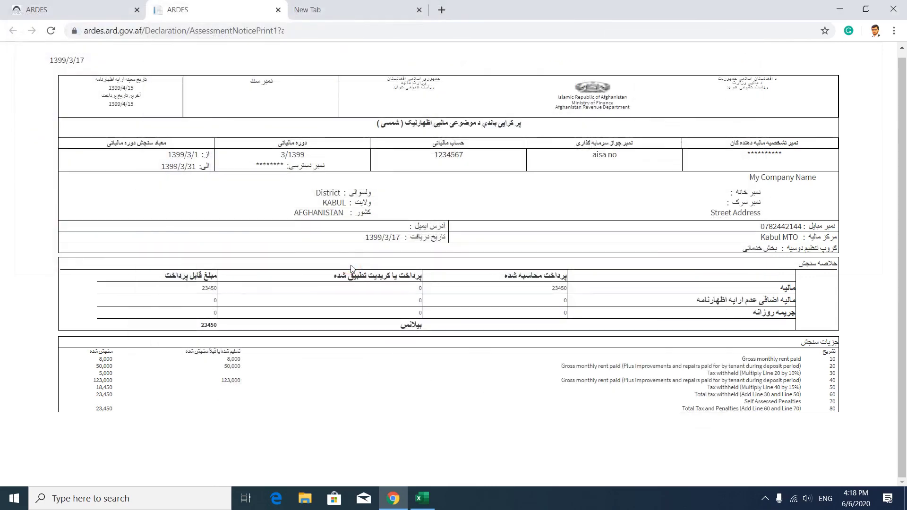
{"action": "left_click", "coordinate": [83, 4]}
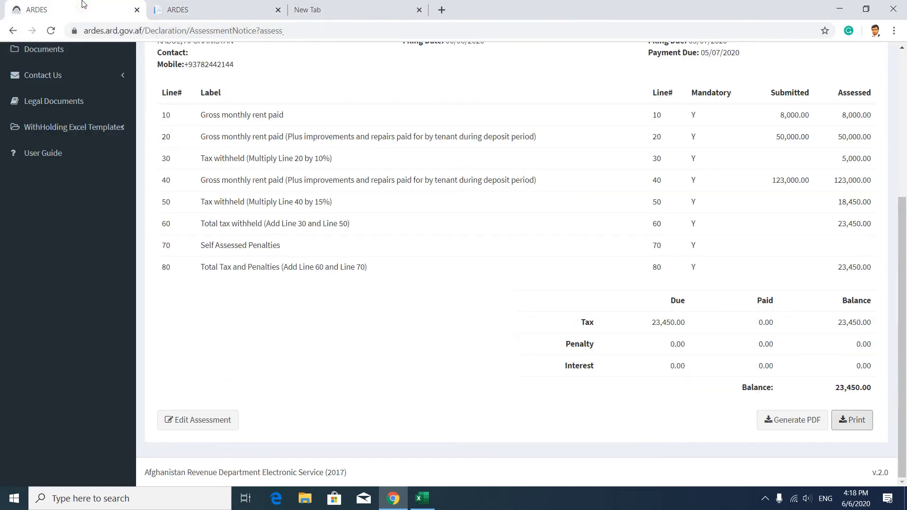
{"action": "scroll", "coordinate": [412, 183], "scroll_direction": "up", "scroll_amount": 5}
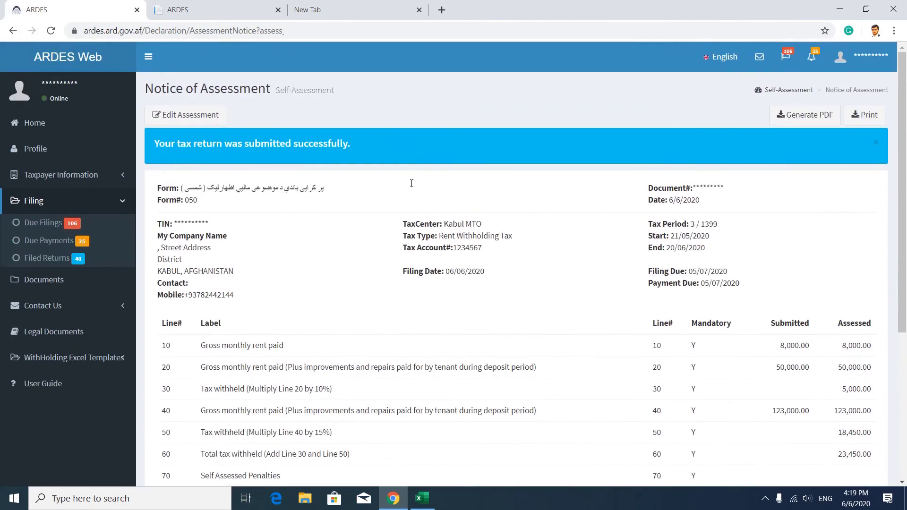